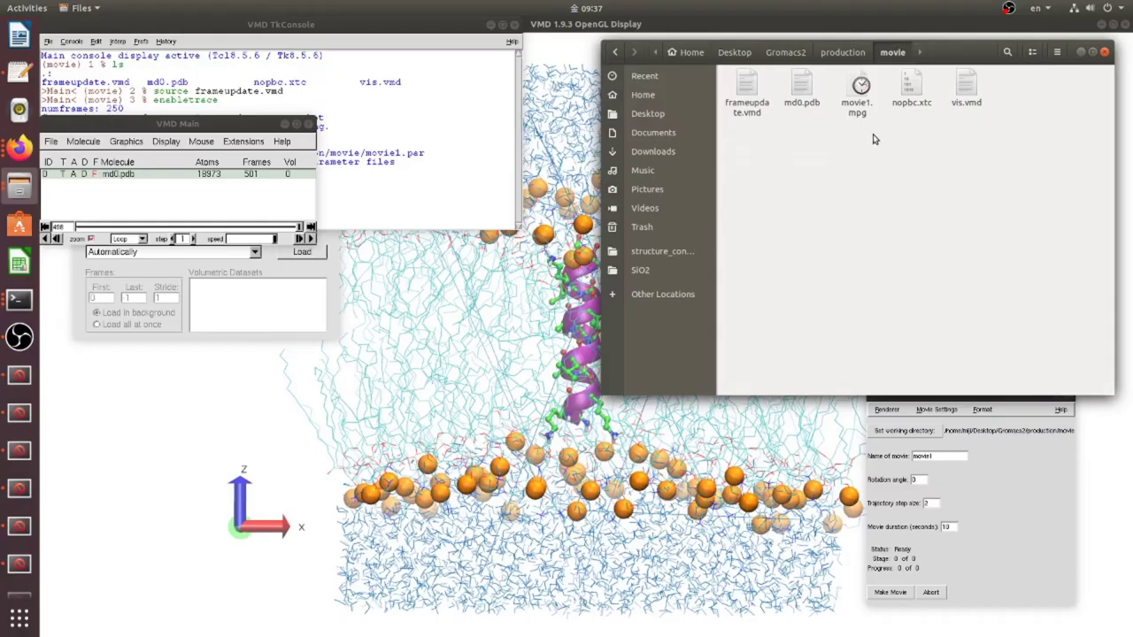
Step: Play movie1.mpg in VLC and shrink the Files window to reveal the web page
click(860, 96)
double_click(860, 93)
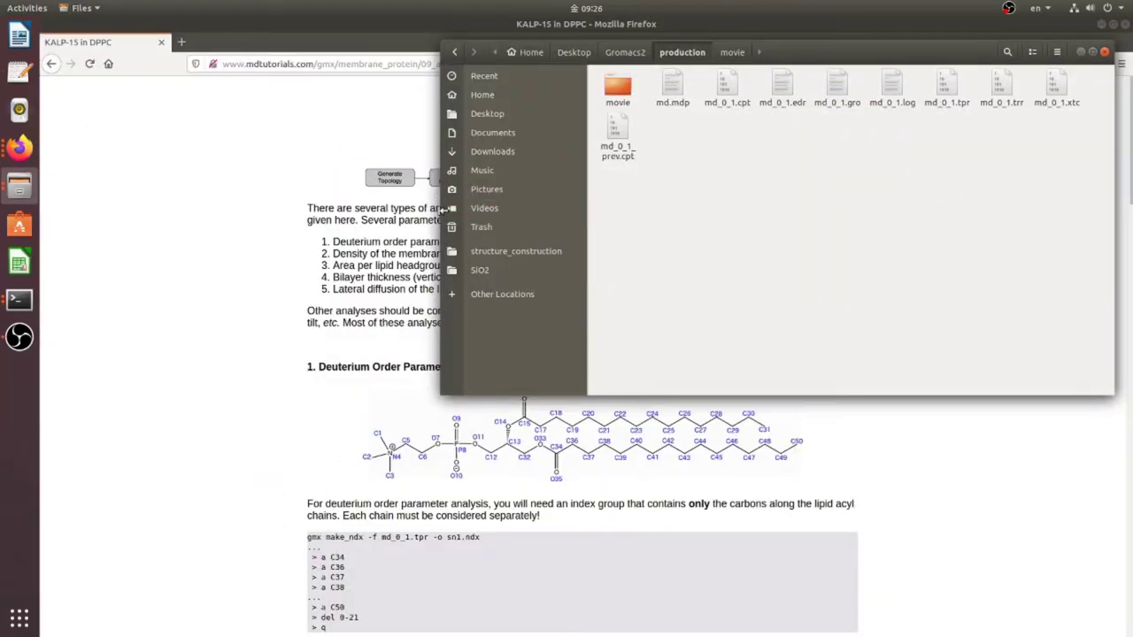
drag(440, 217, 602, 221)
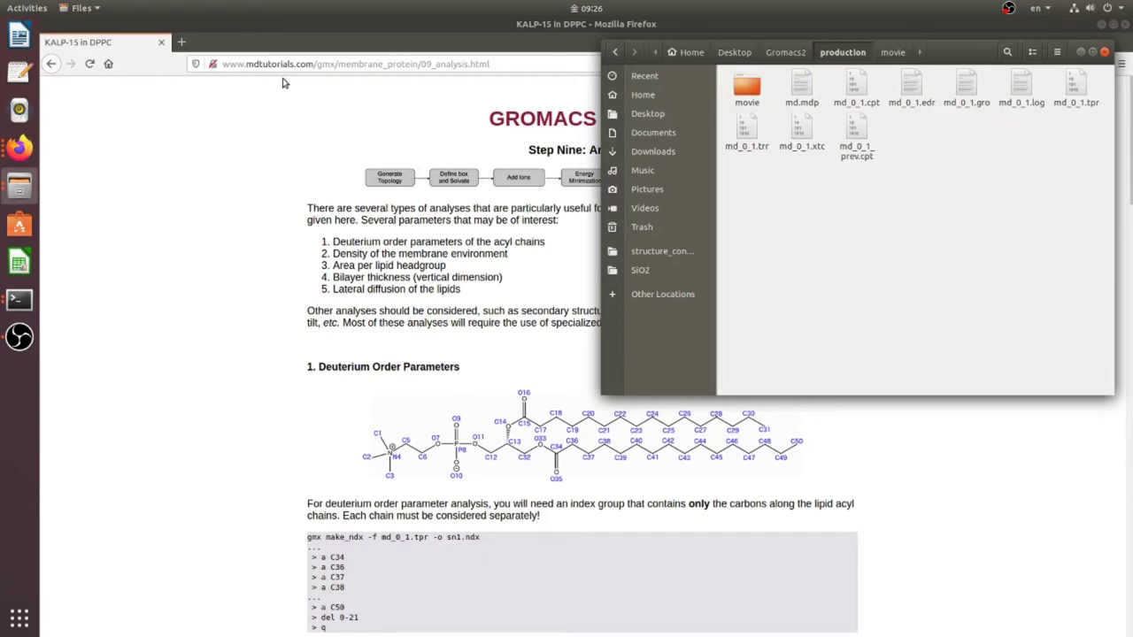
Step: Bring the GROMACS tutorial page forward and list the open Files windows
click(247, 66)
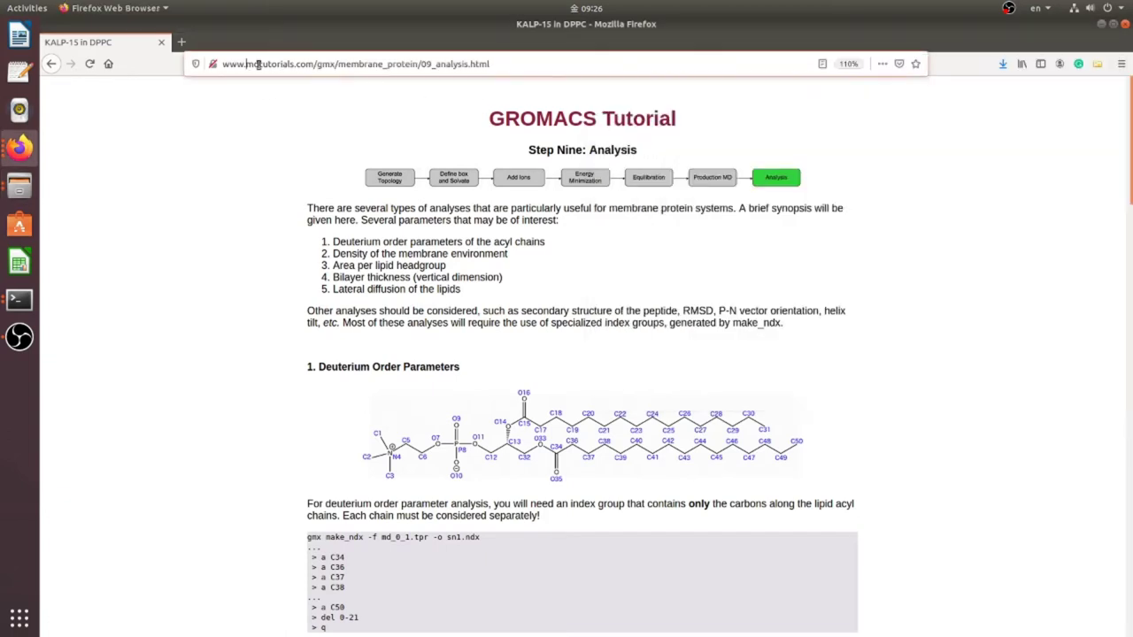
drag(246, 64, 419, 63)
click(912, 279)
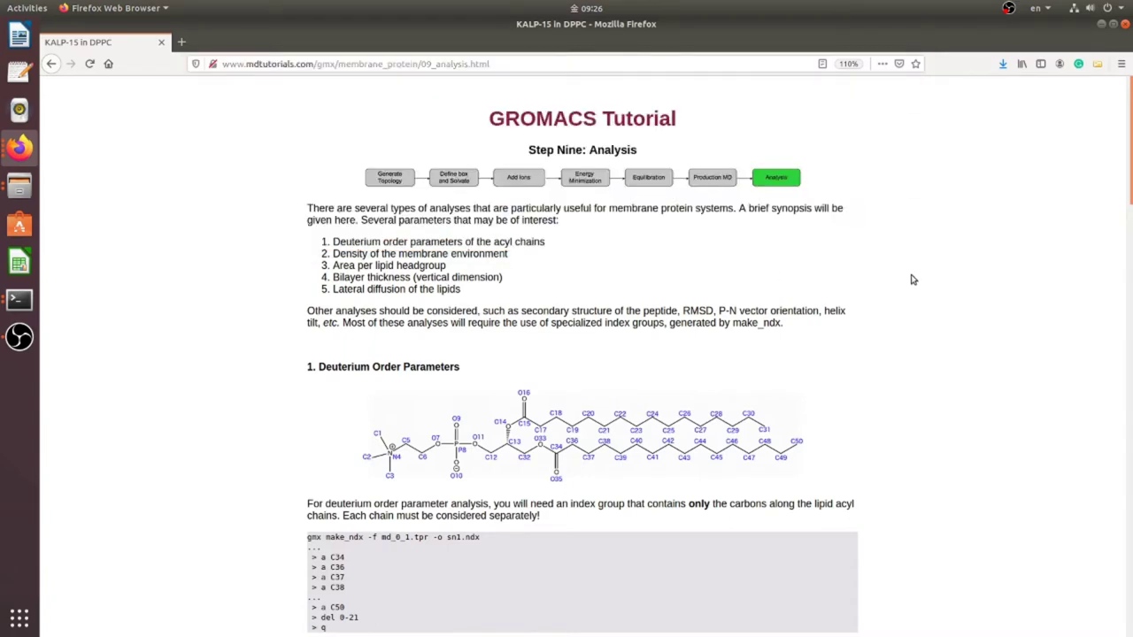
click(23, 191)
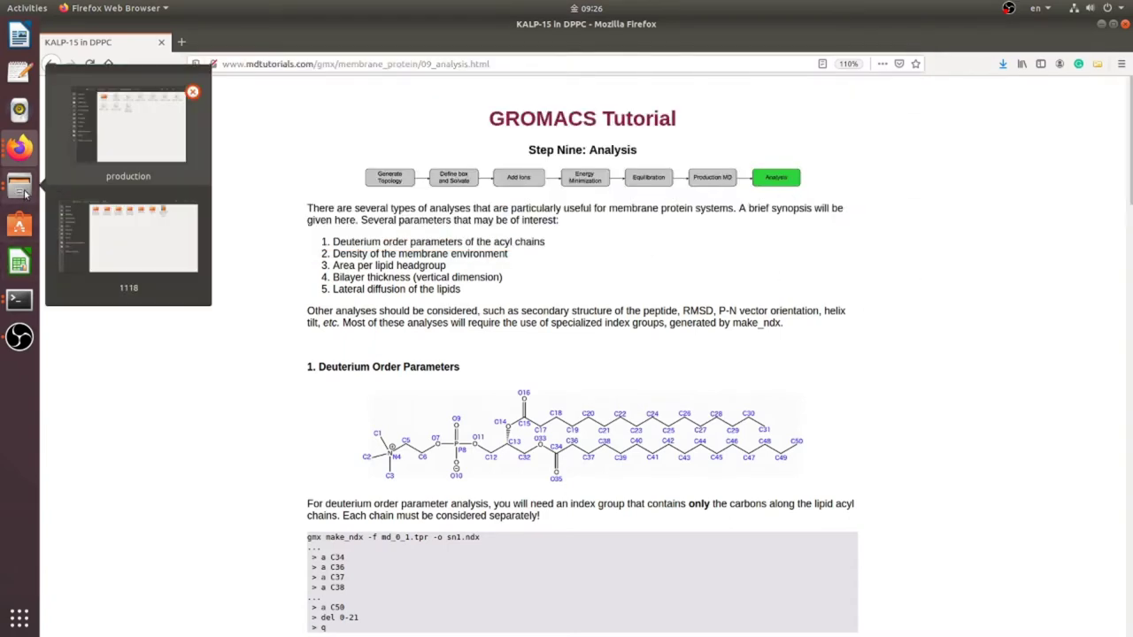
Step: Open the movie folder in the production window and check the sizes of nopbc.xtc and md0.pdb
click(112, 148)
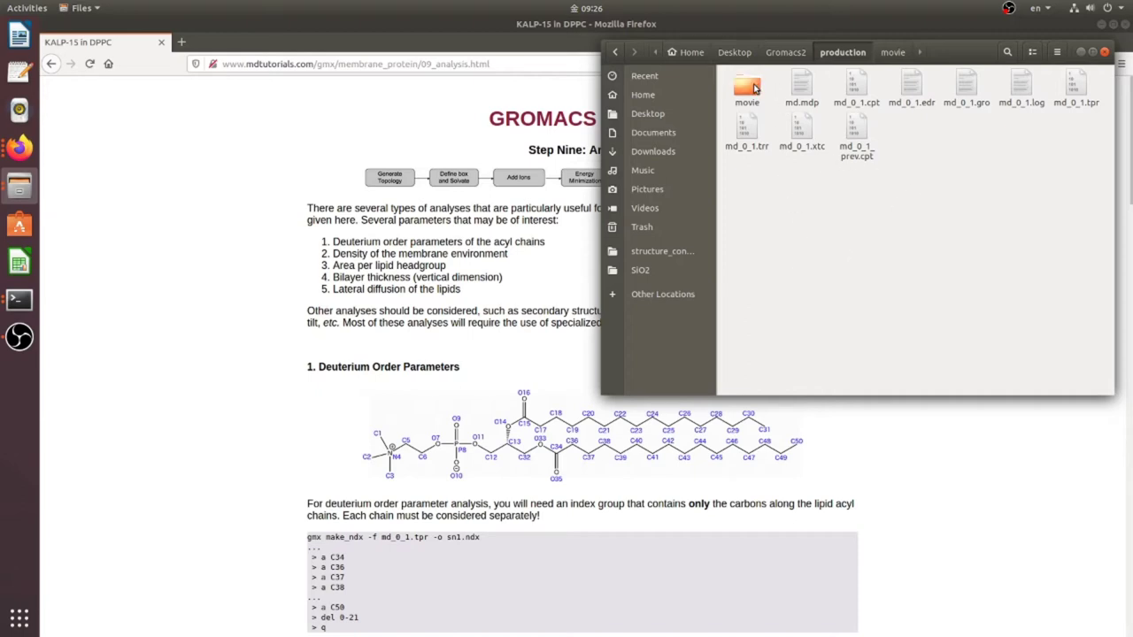
double_click(763, 112)
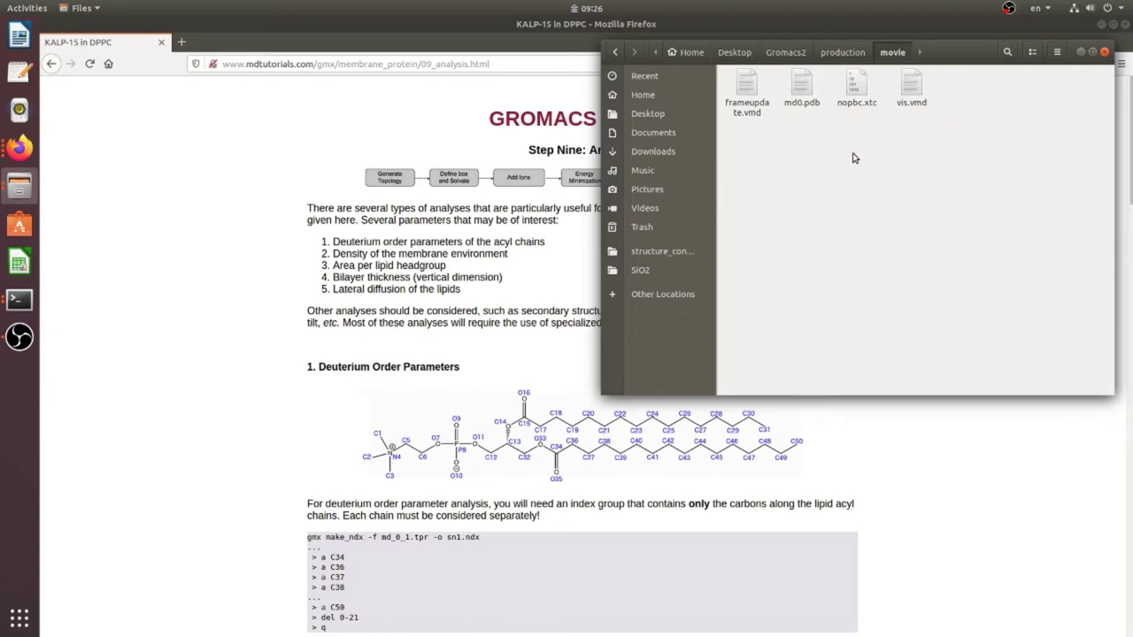
click(863, 104)
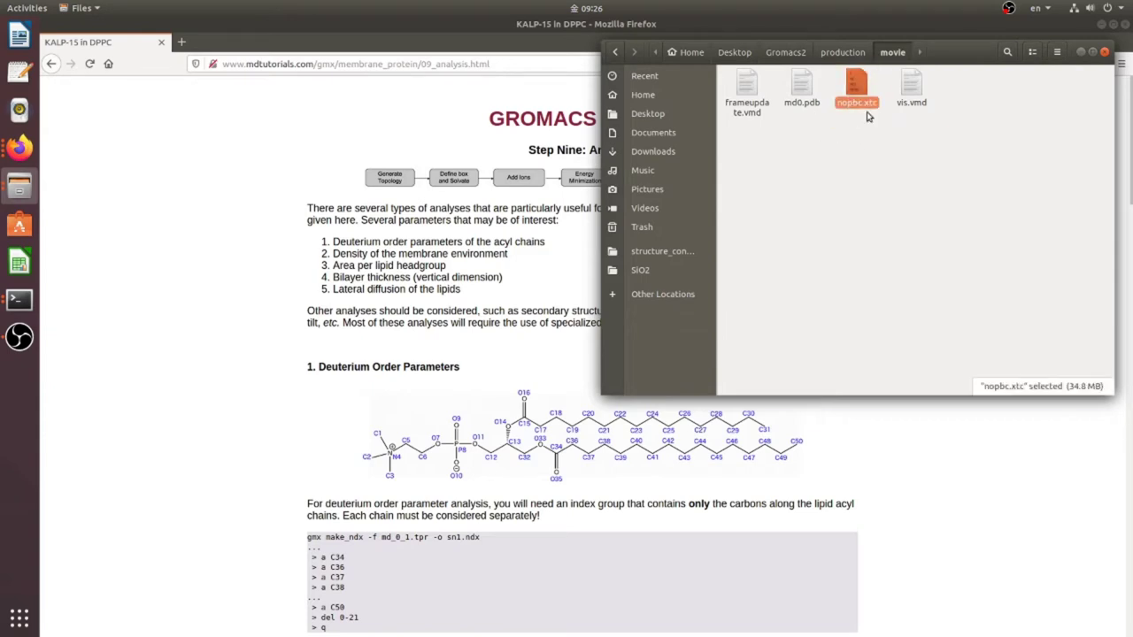
click(799, 90)
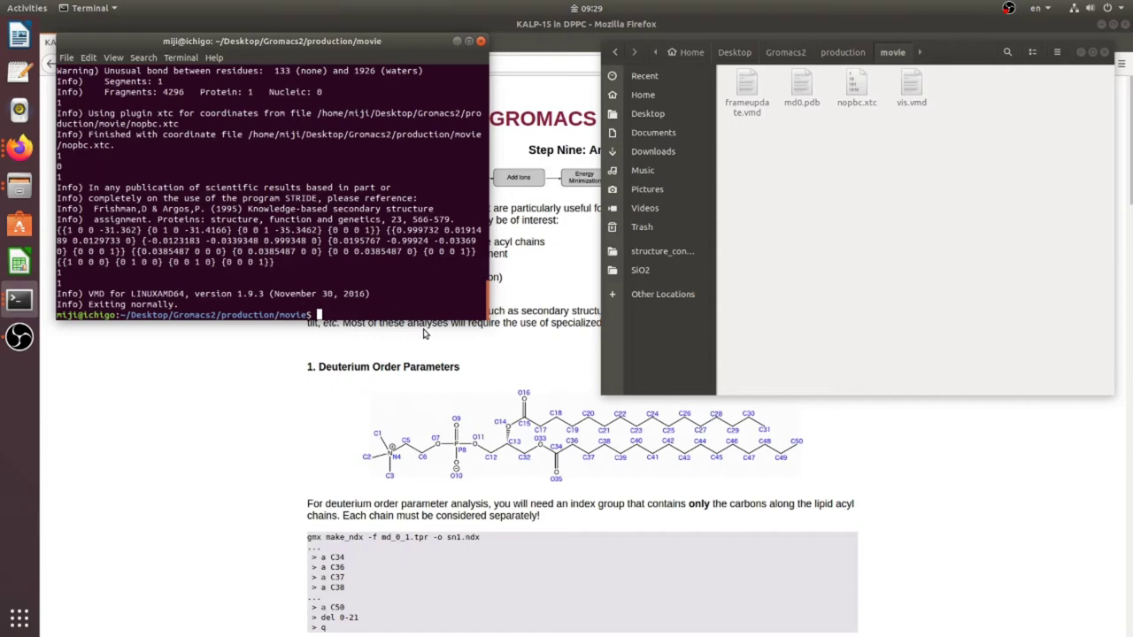
Step: List the movie folder with ls and launch VMD from the terminal
text(ls)
key(Return)
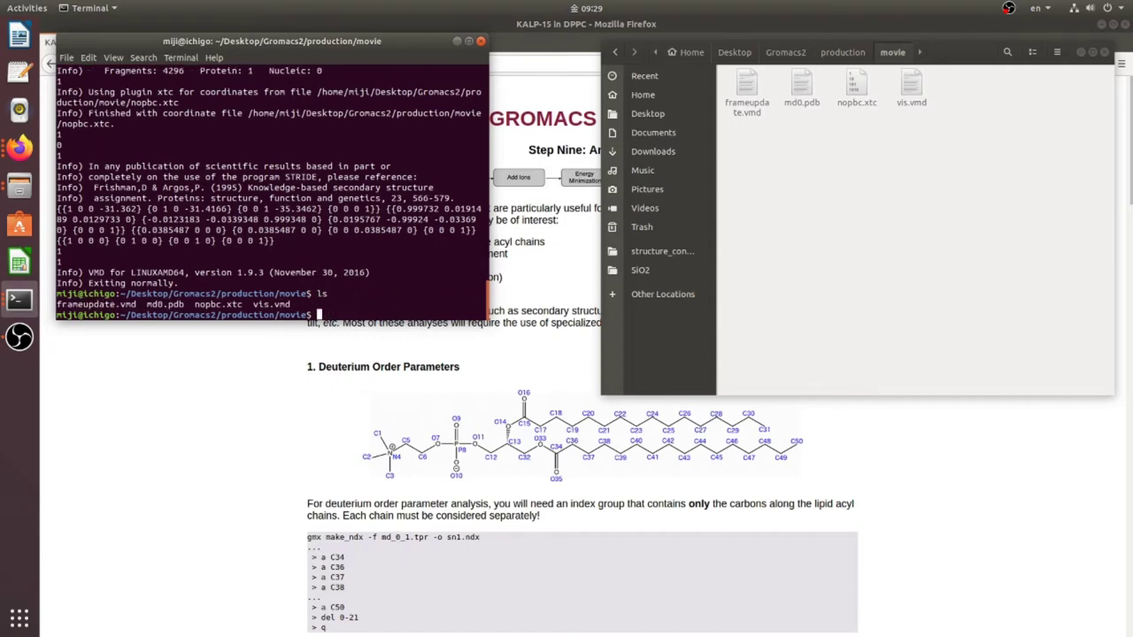
text(vmd)
key(Return)
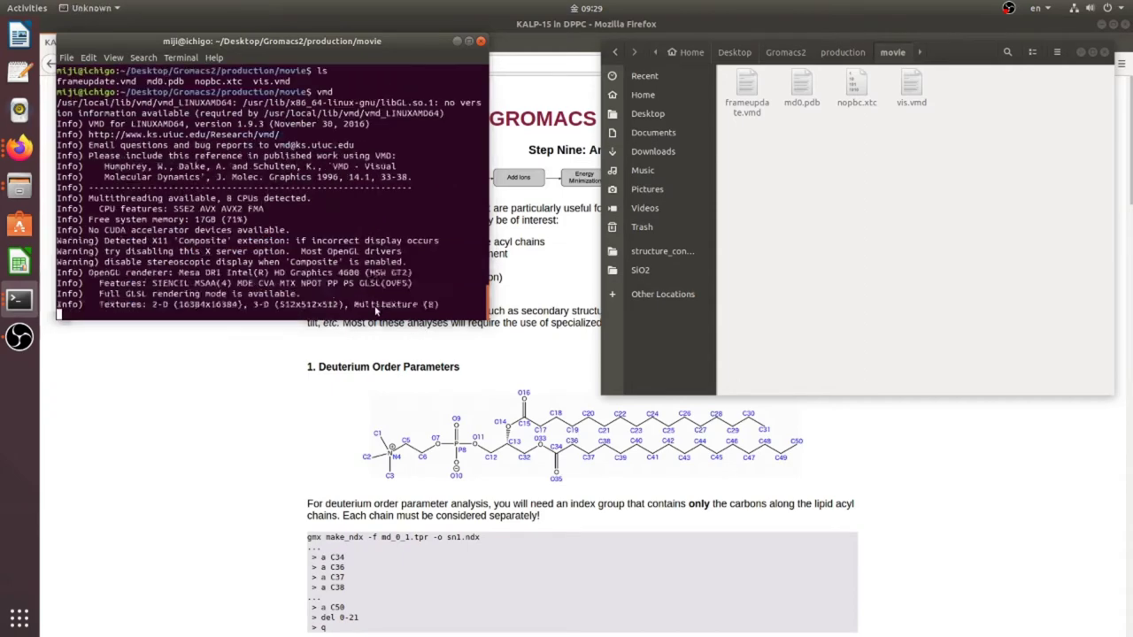
Step: In Color Controls, set Display Background to 8 white and Axes Labels to 16 black
click(51, 142)
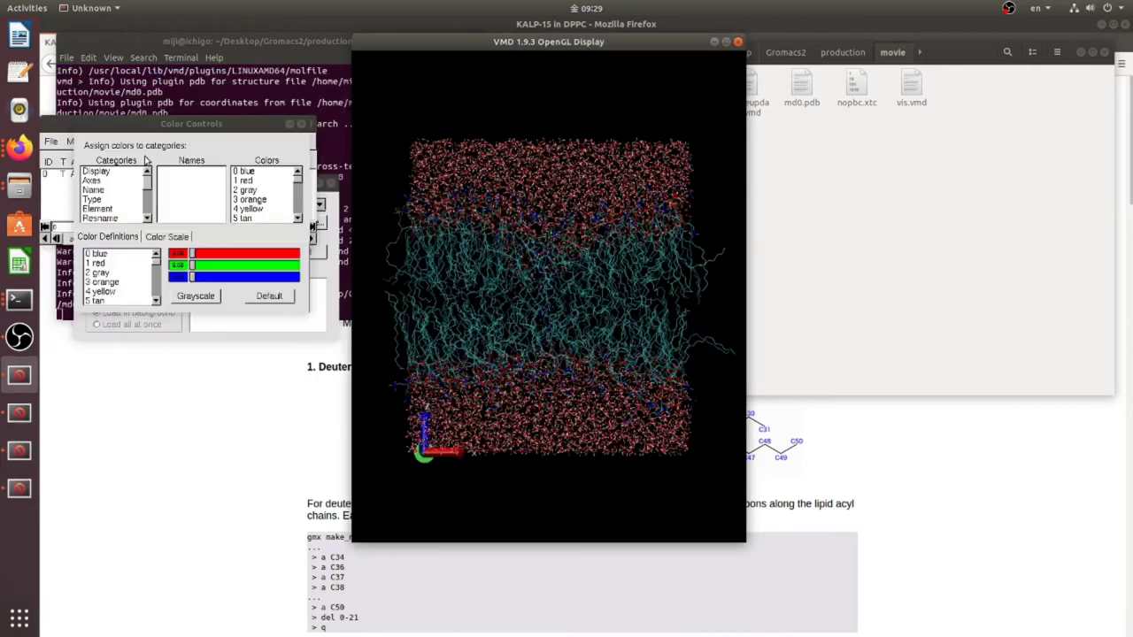
click(197, 171)
scroll(252, 181, up, 3)
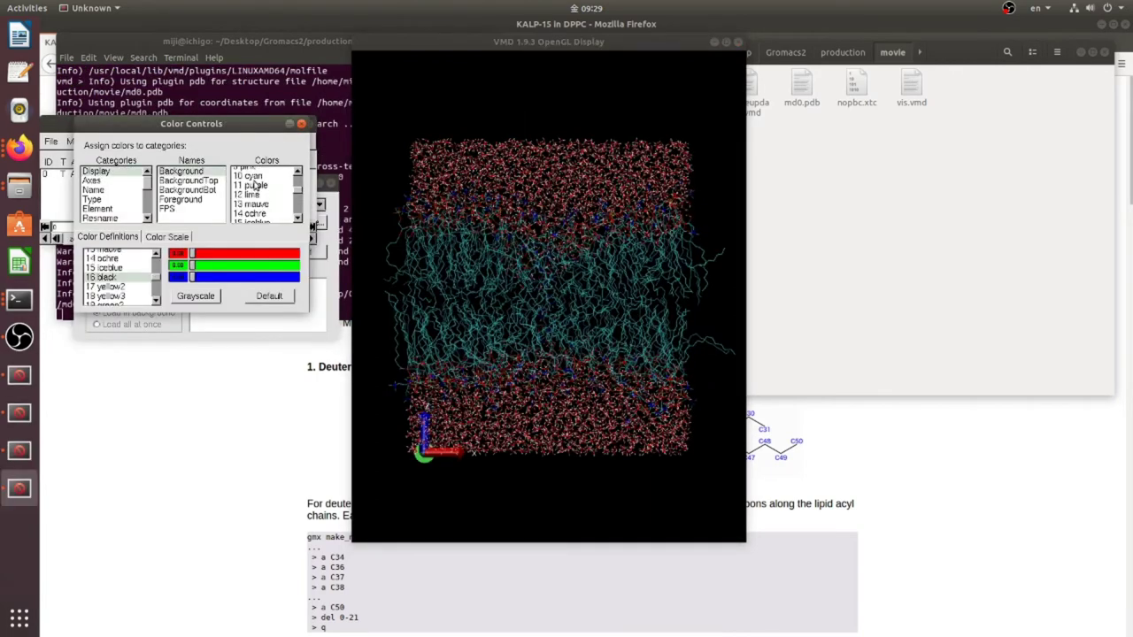
click(249, 194)
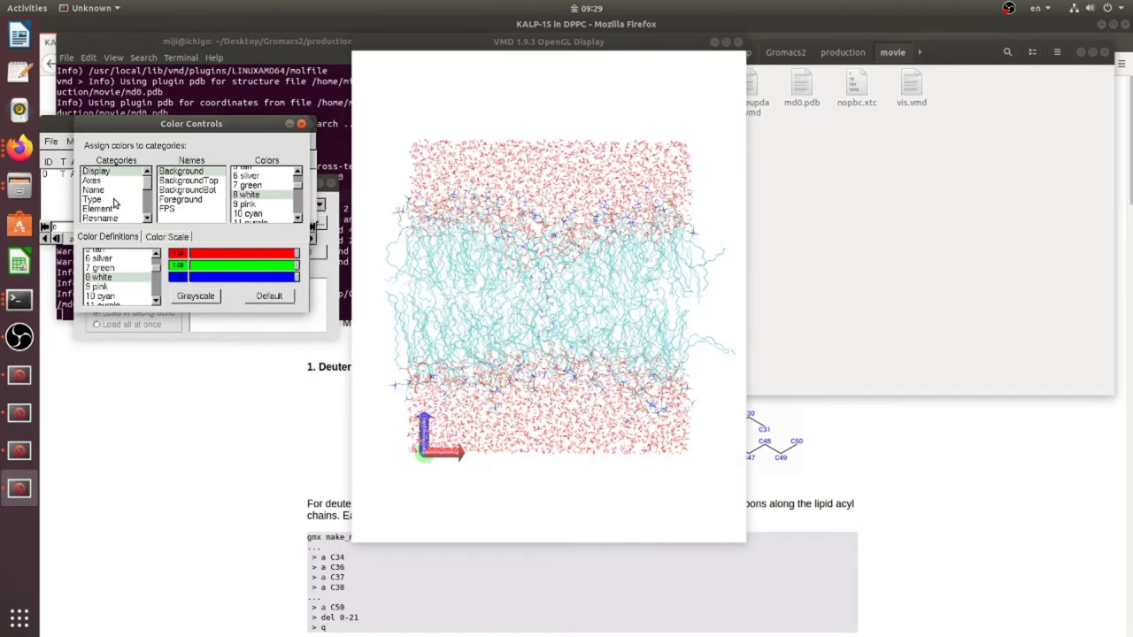
click(94, 182)
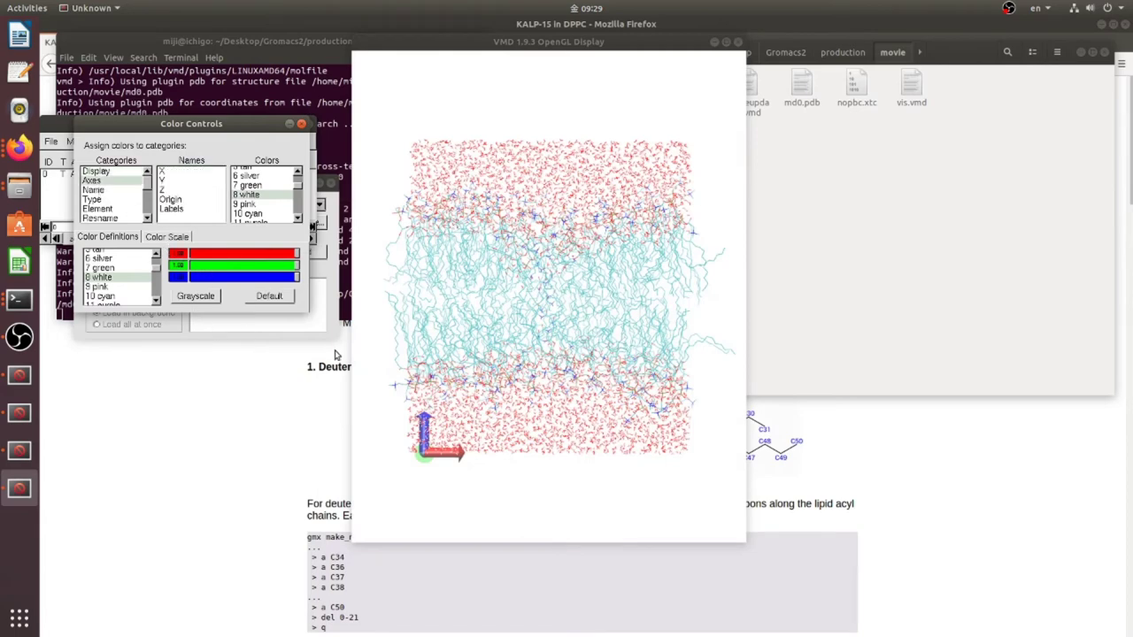
click(171, 209)
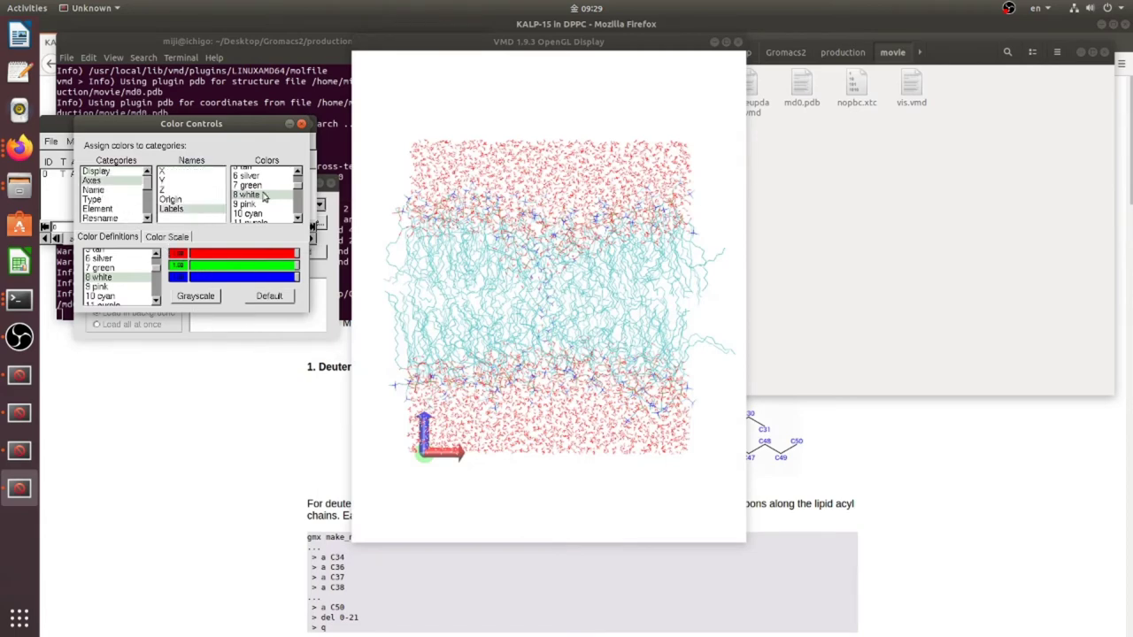
scroll(258, 204, down, 2)
scroll(258, 204, down, 2)
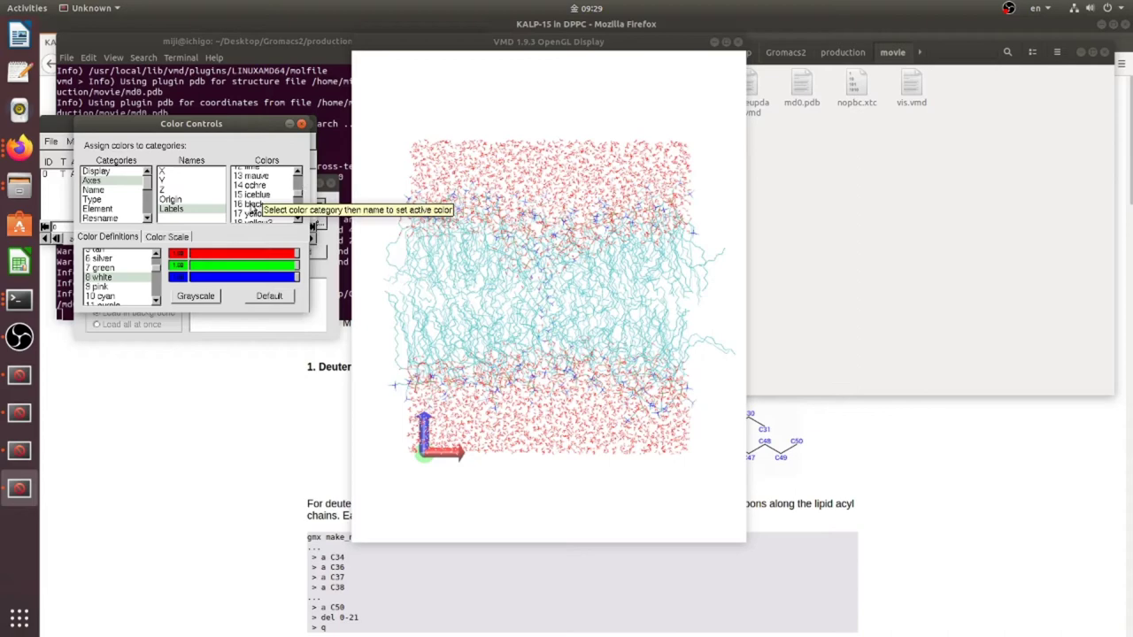
click(253, 204)
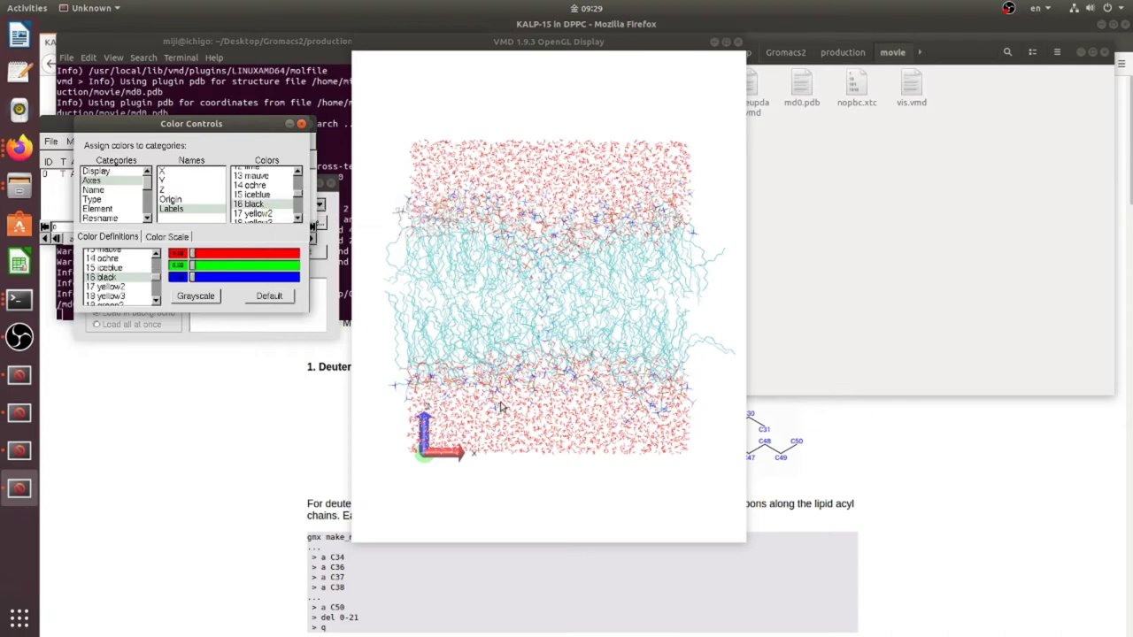
scroll(99, 196, down, 1)
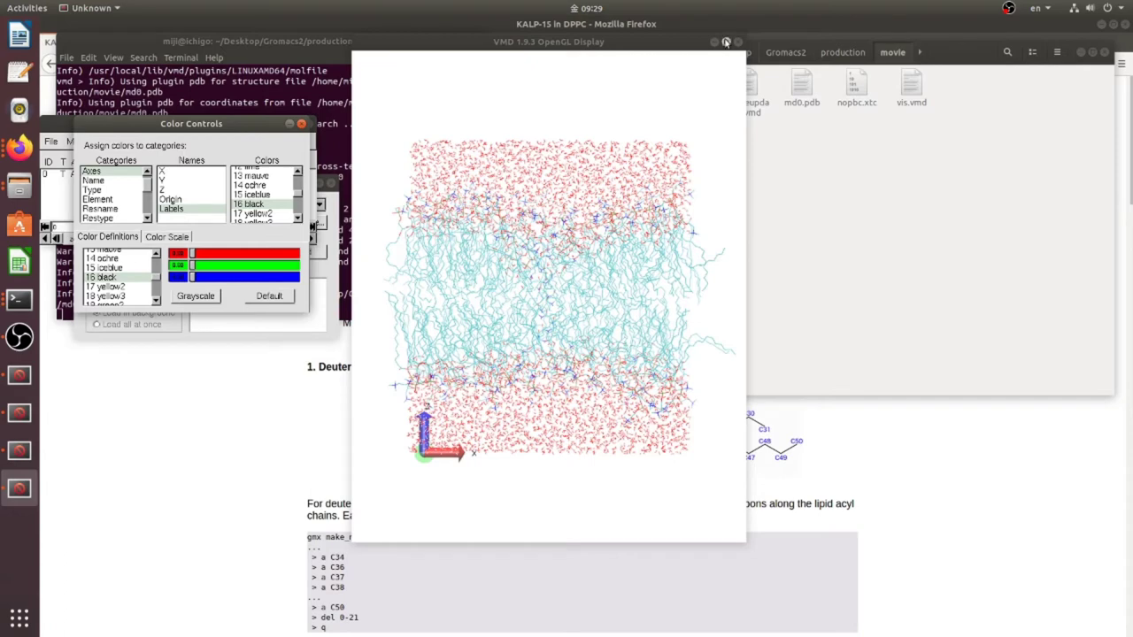
Step: Add a new representation with the atom selection 'protein'
click(50, 132)
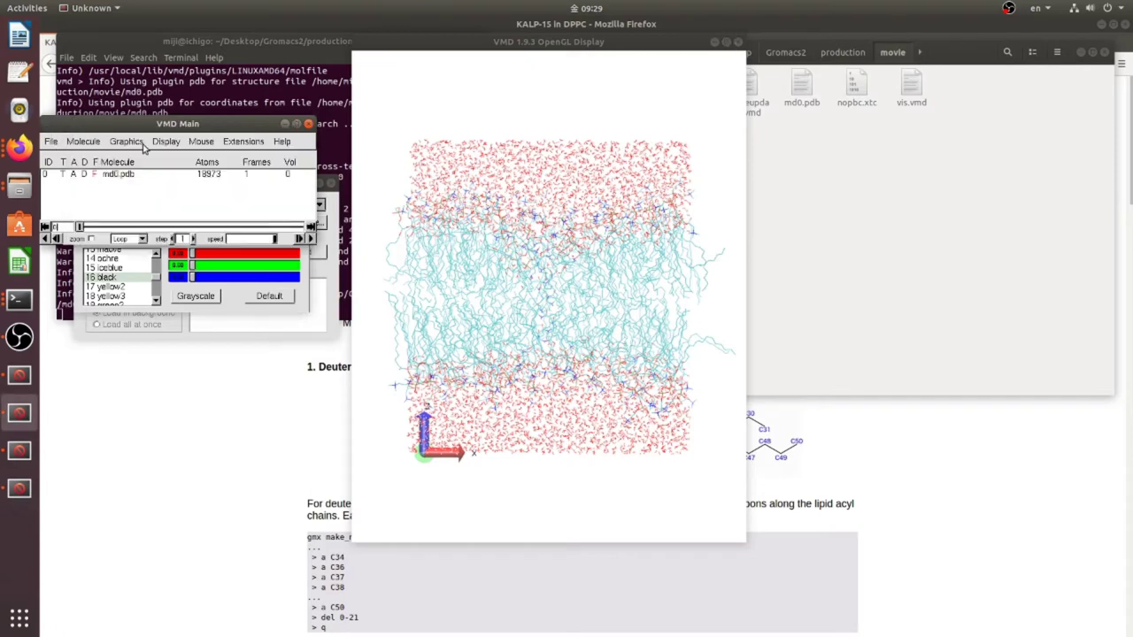
click(125, 142)
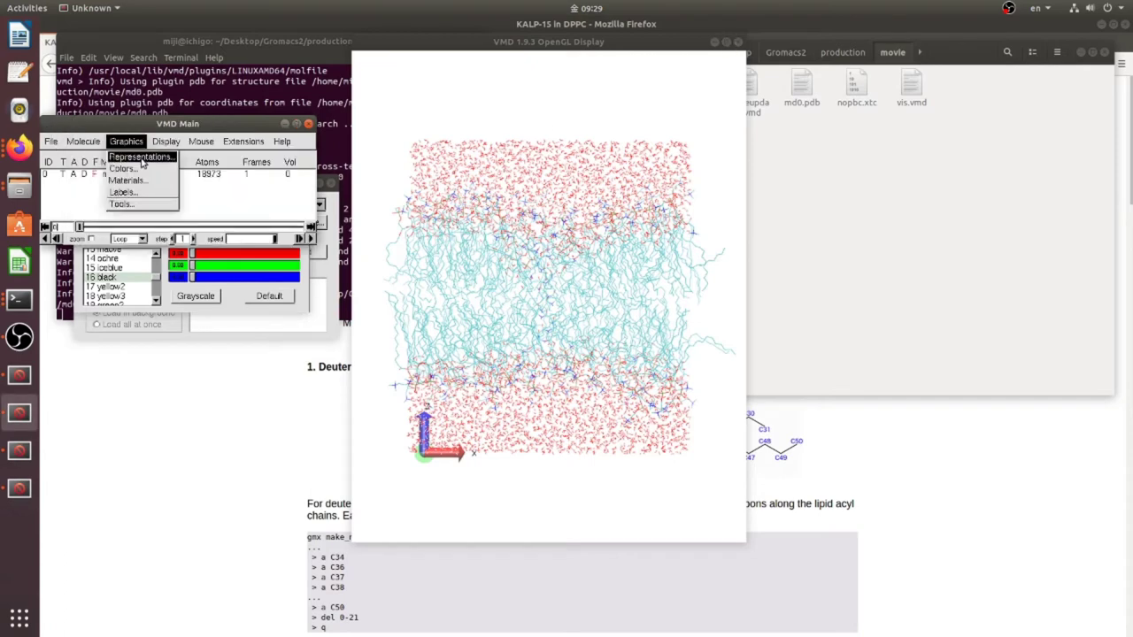
click(141, 158)
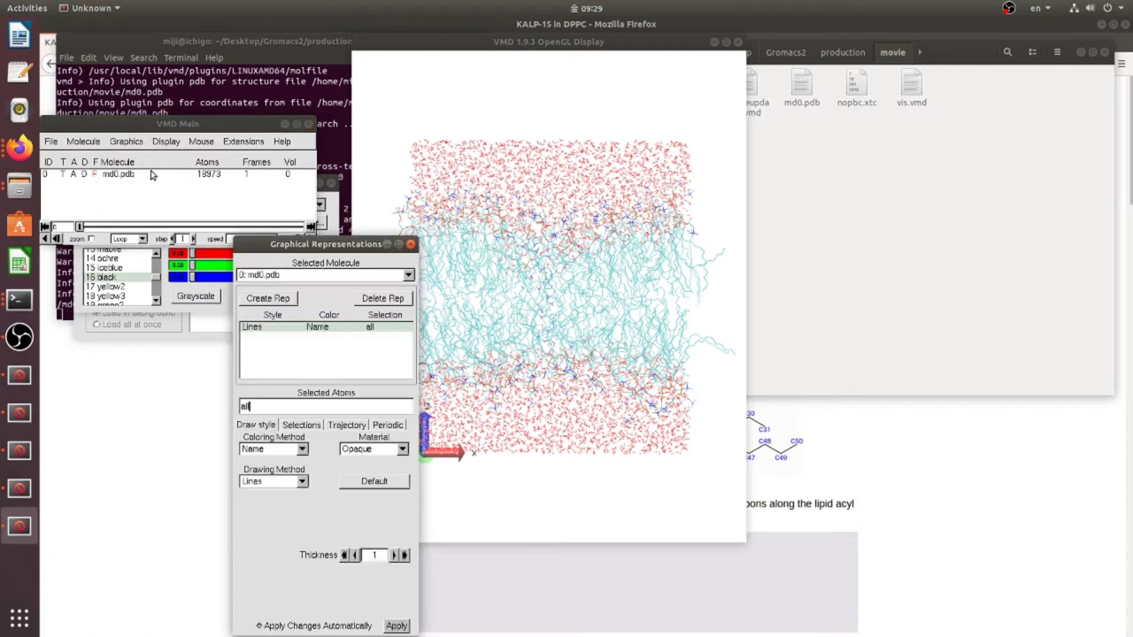
click(267, 298)
drag(272, 403, 238, 406)
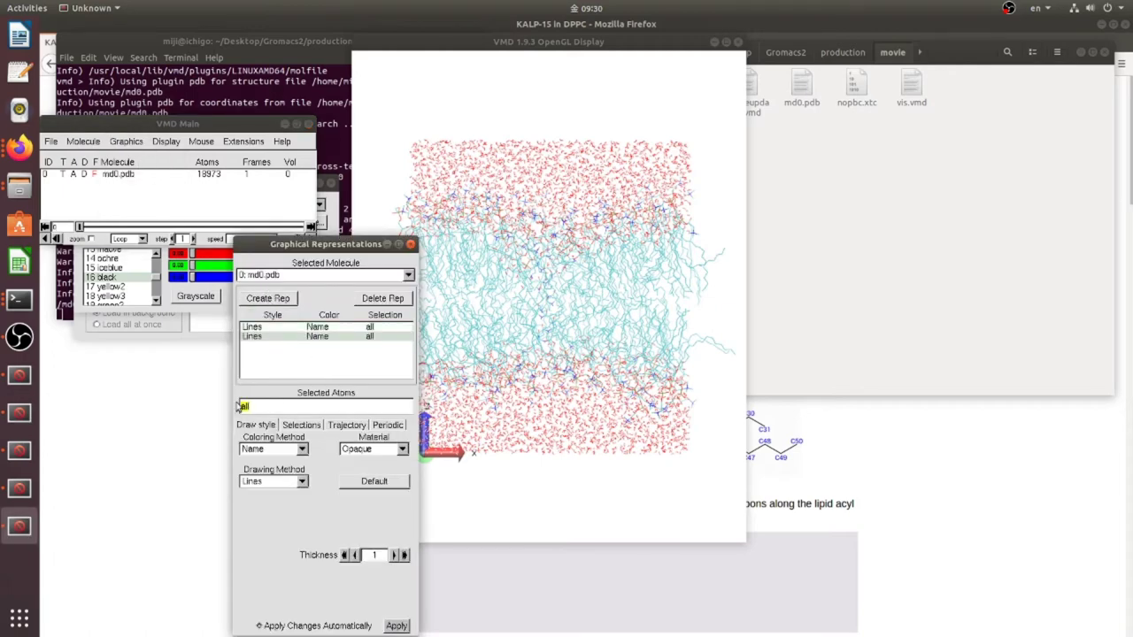
text(protein)
key(Return)
Step: Draw the protein as NewCartoon coloured by secondary structure
click(301, 482)
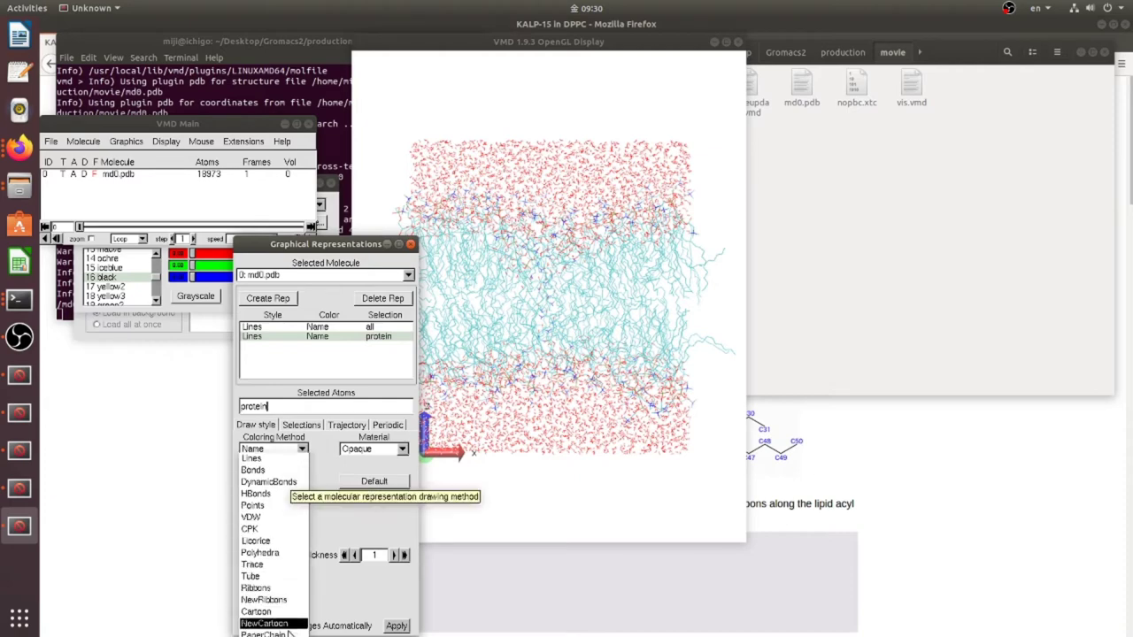
click(282, 495)
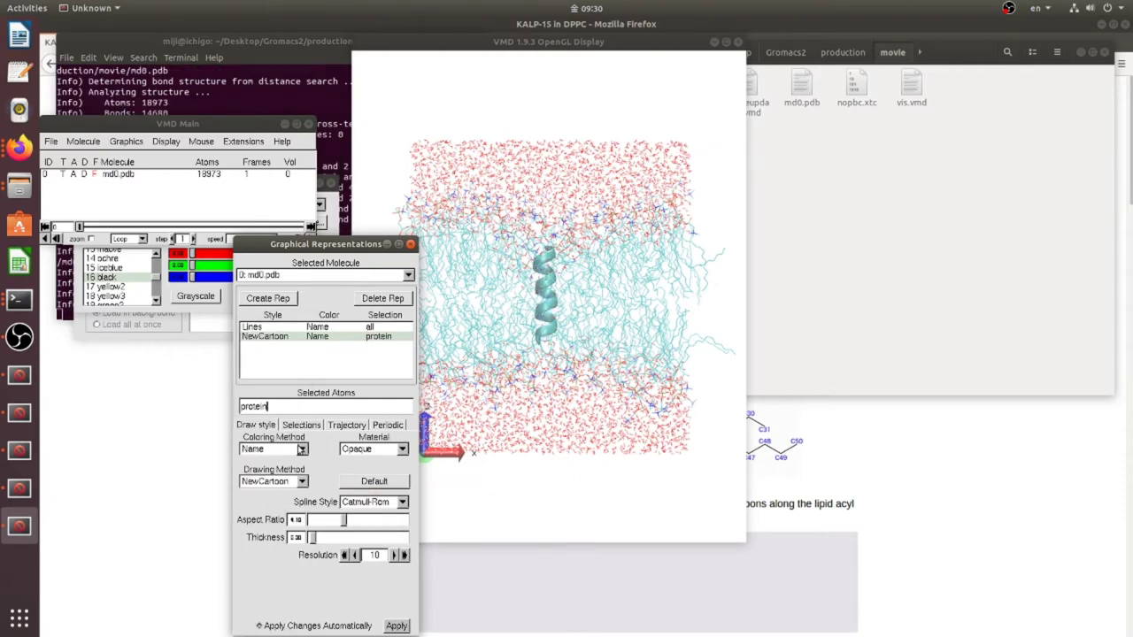
click(302, 450)
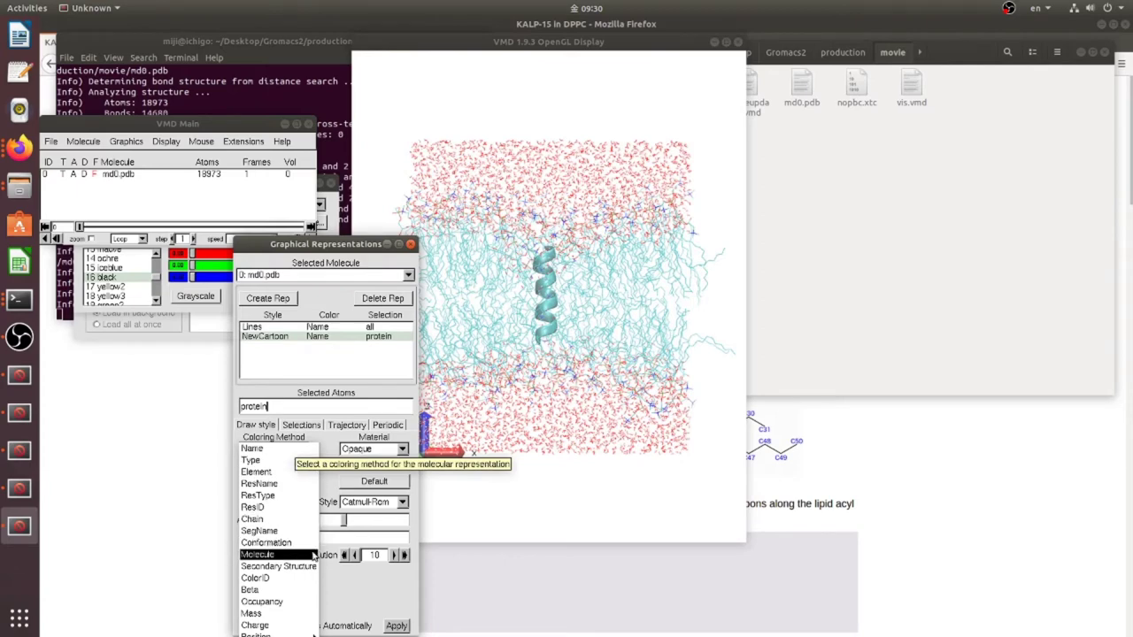
click(278, 565)
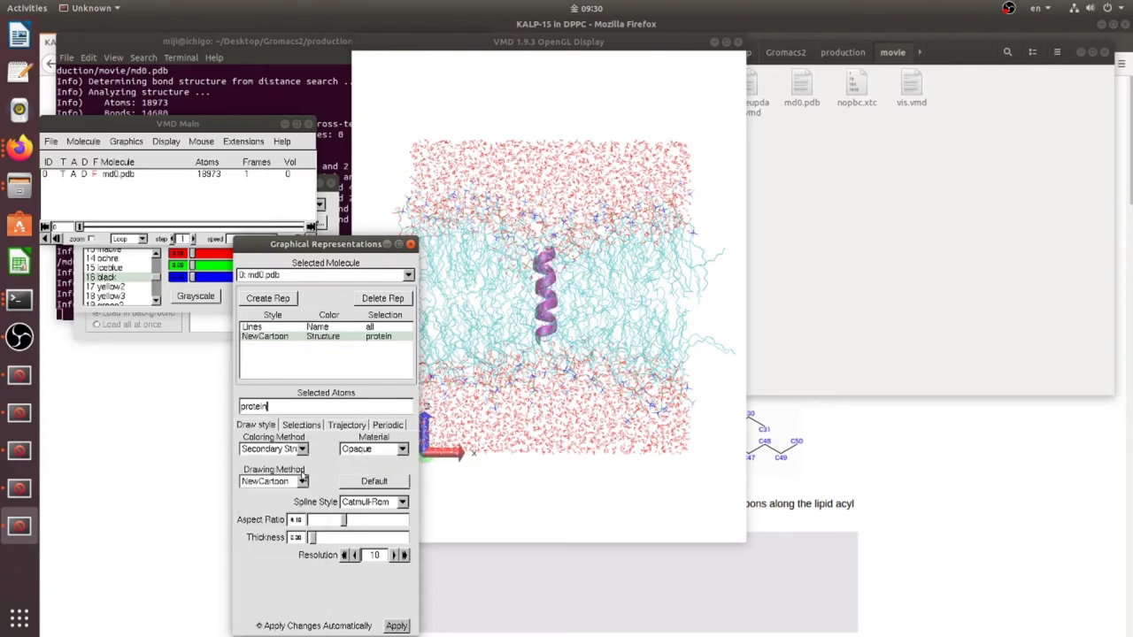
click(387, 428)
click(284, 428)
click(340, 426)
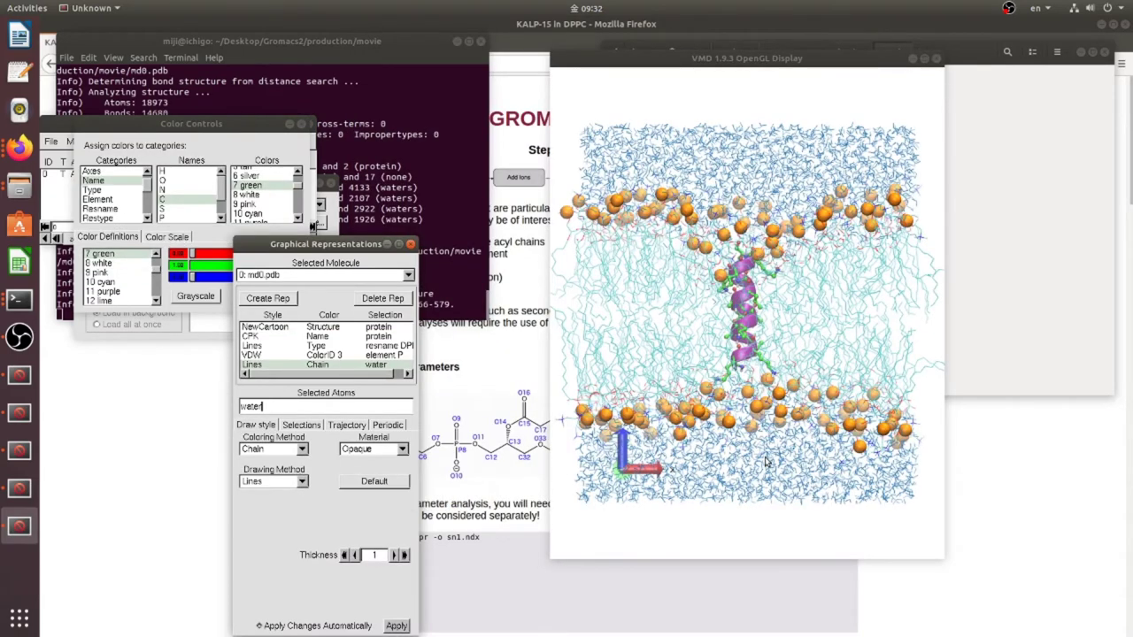
Step: Maximize the OpenGL Display and zoom in on the membrane
click(923, 57)
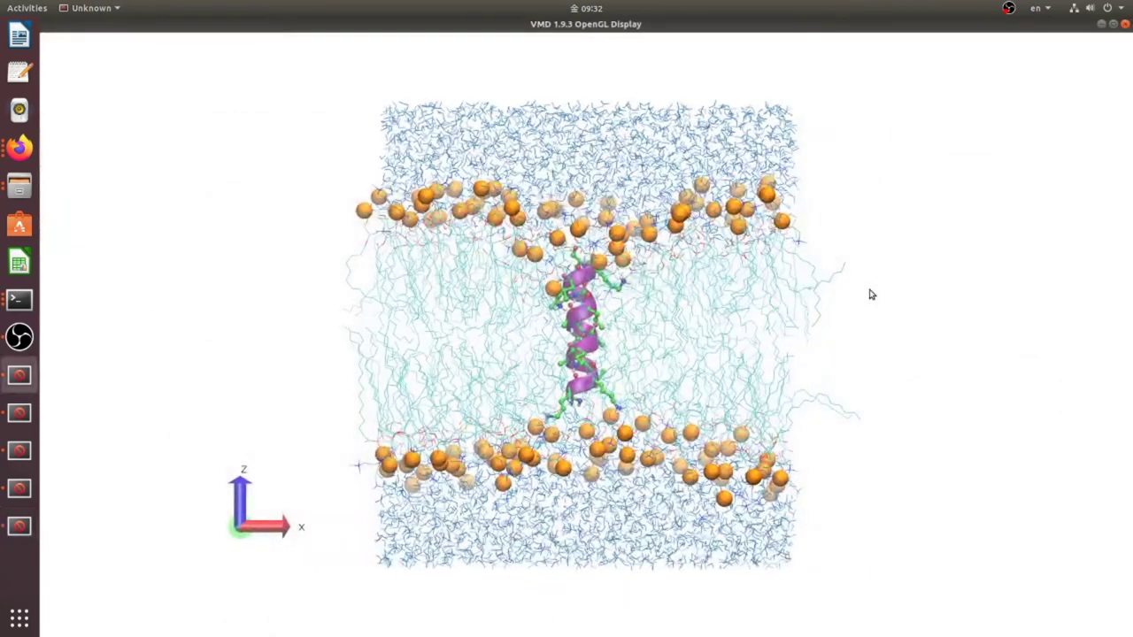
scroll(905, 325, up, 2)
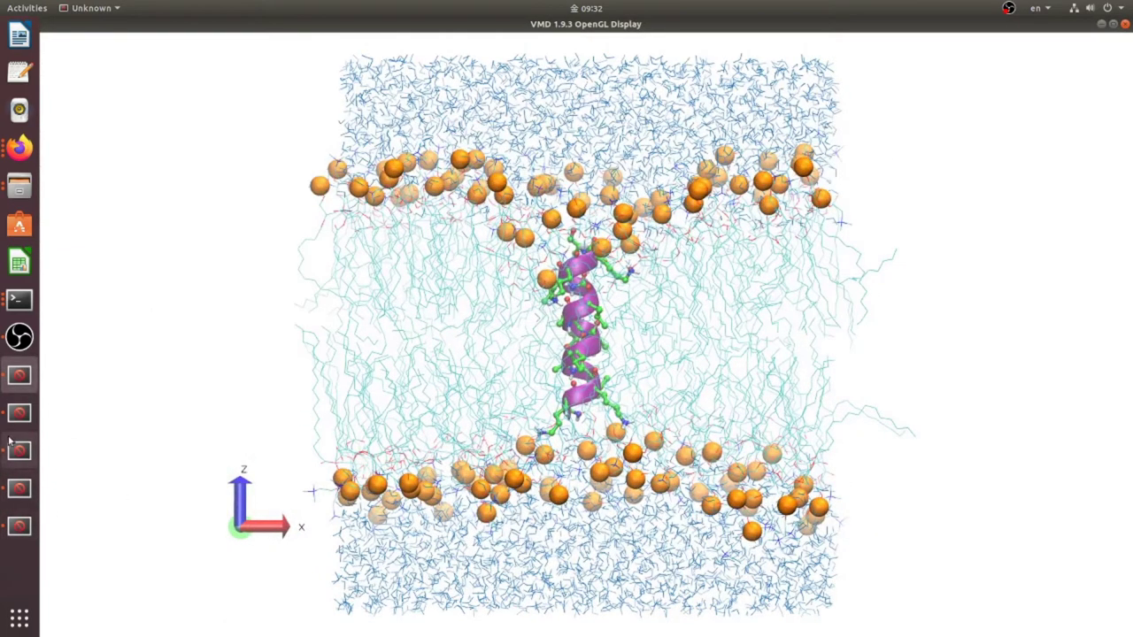
click(19, 412)
Step: Open Movie Maker from Extensions > Visualization and move its window aside
click(231, 143)
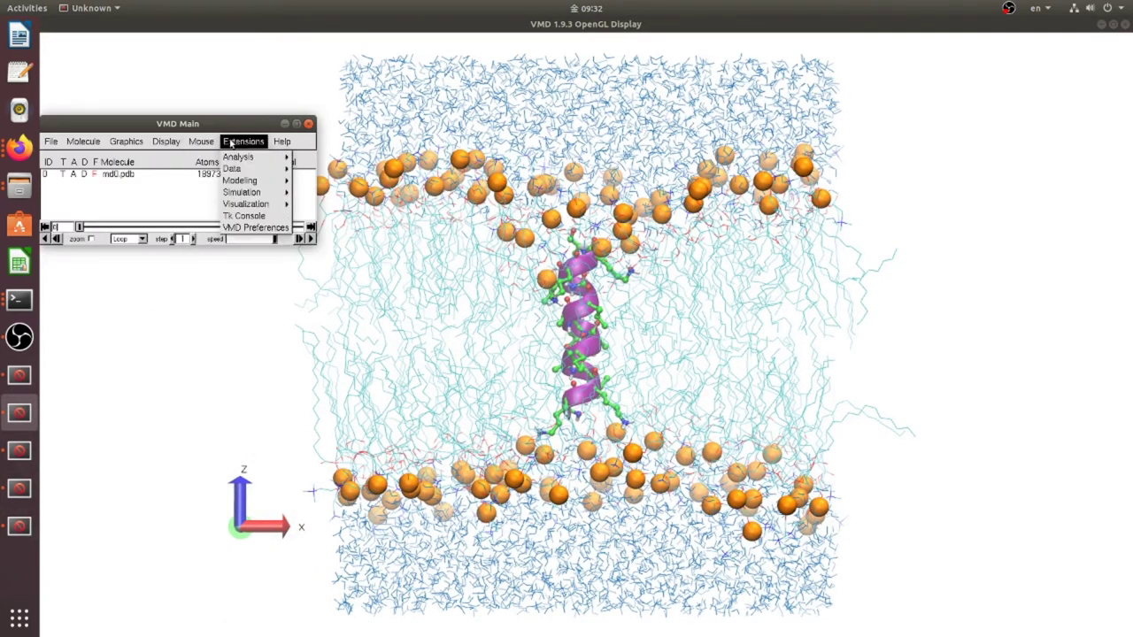
mouse_move(255, 208)
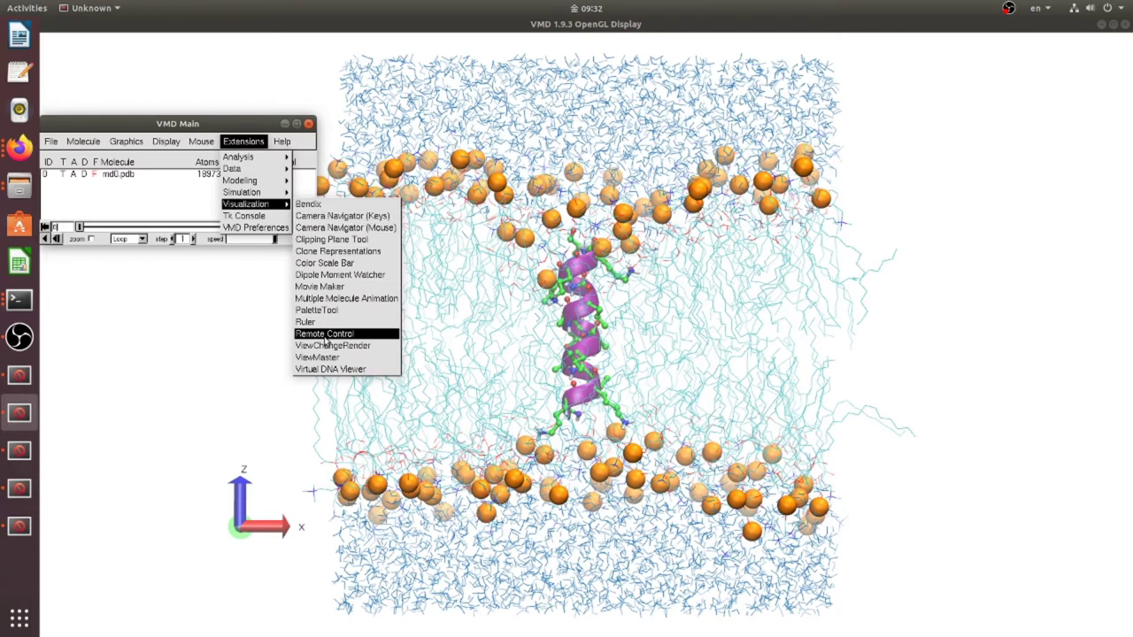
click(325, 289)
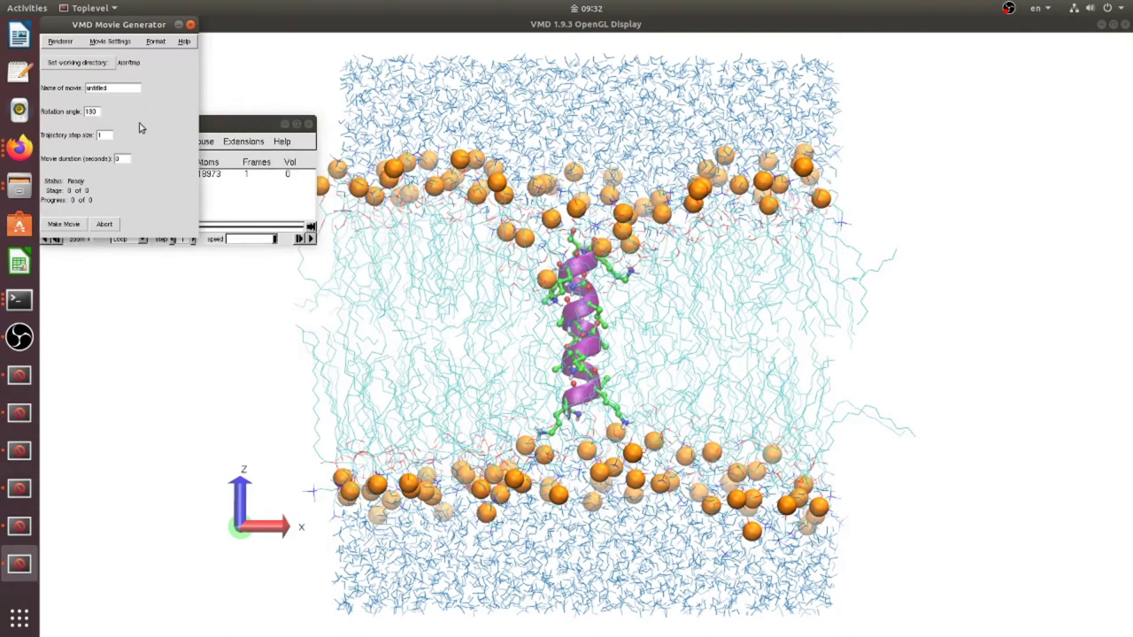
drag(115, 30, 825, 93)
click(818, 105)
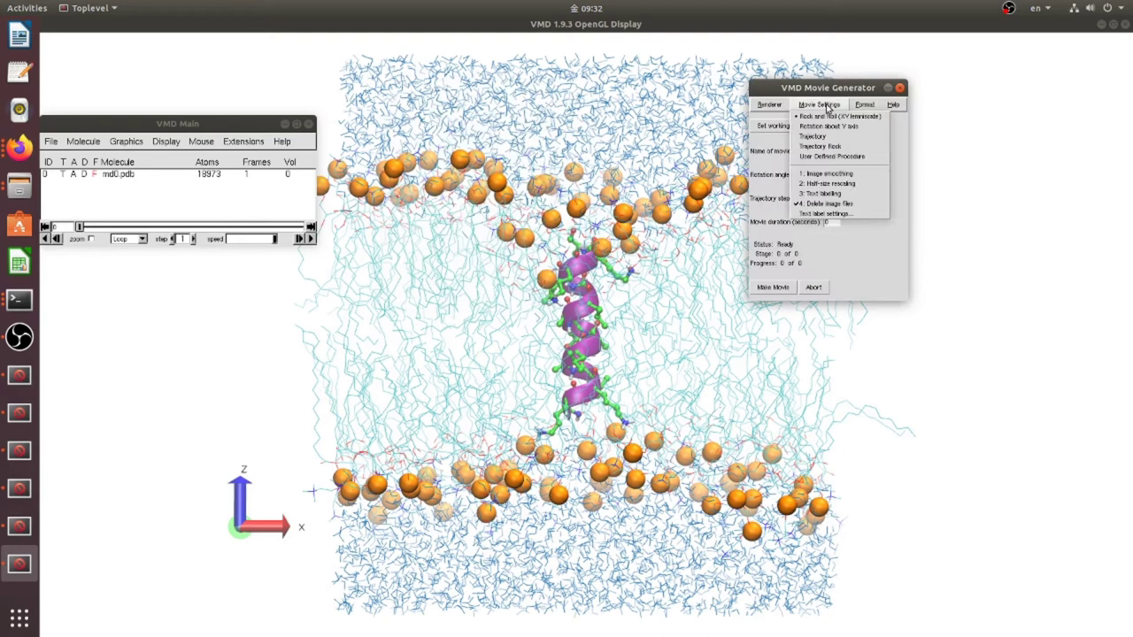
click(826, 139)
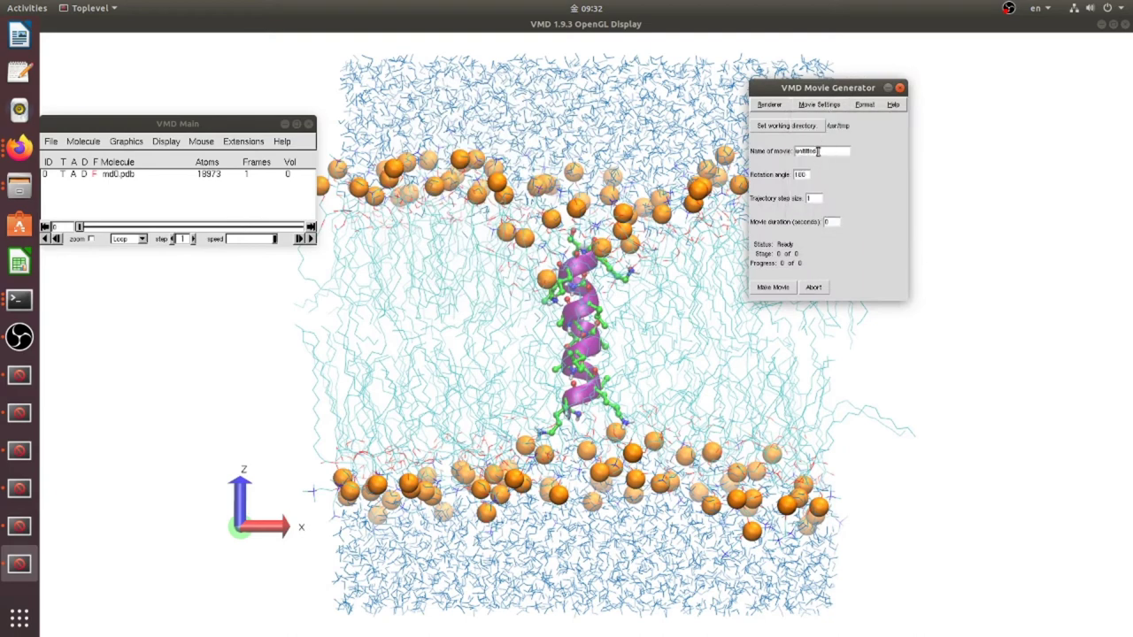
Step: Set the working directory to the movie folder, name the movie movie1 and set rotation angle 0
click(766, 127)
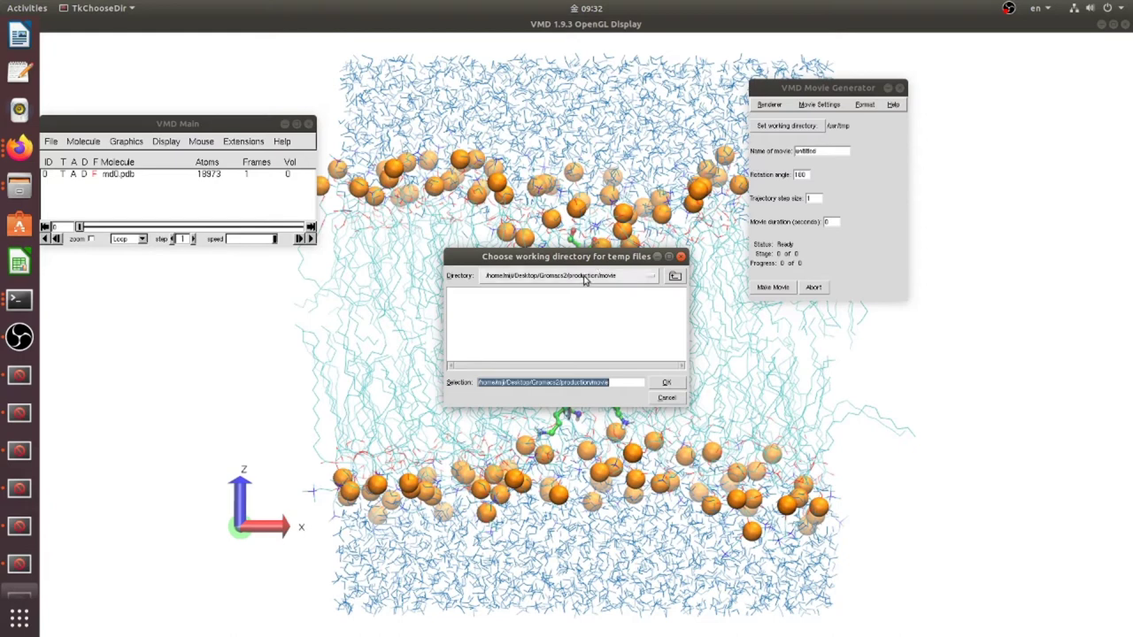
click(667, 383)
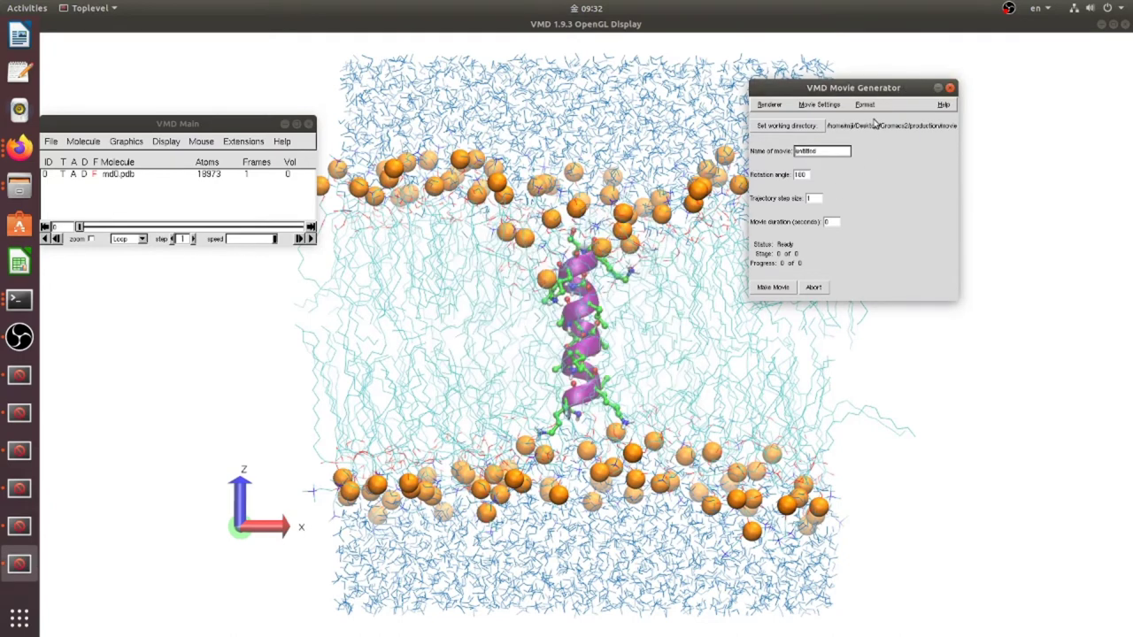
drag(818, 156, 779, 153)
text(movie1)
click(806, 176)
click(78, 174)
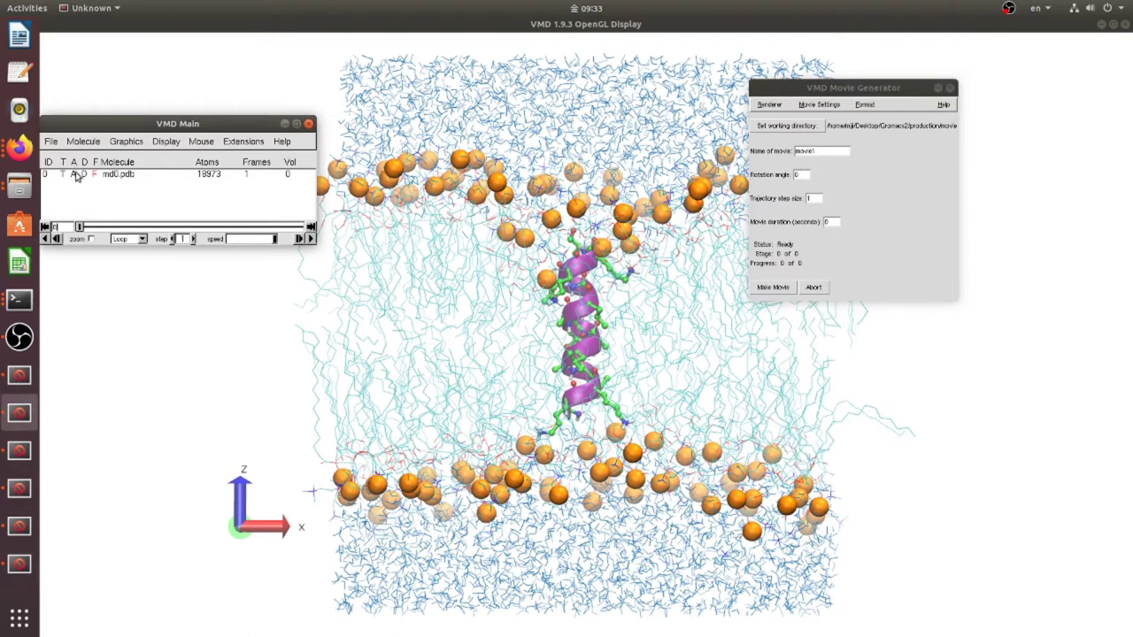
Step: Load nopbc.xtc into md0.pdb, giving 502 frames, and rewind to the first frame
click(52, 142)
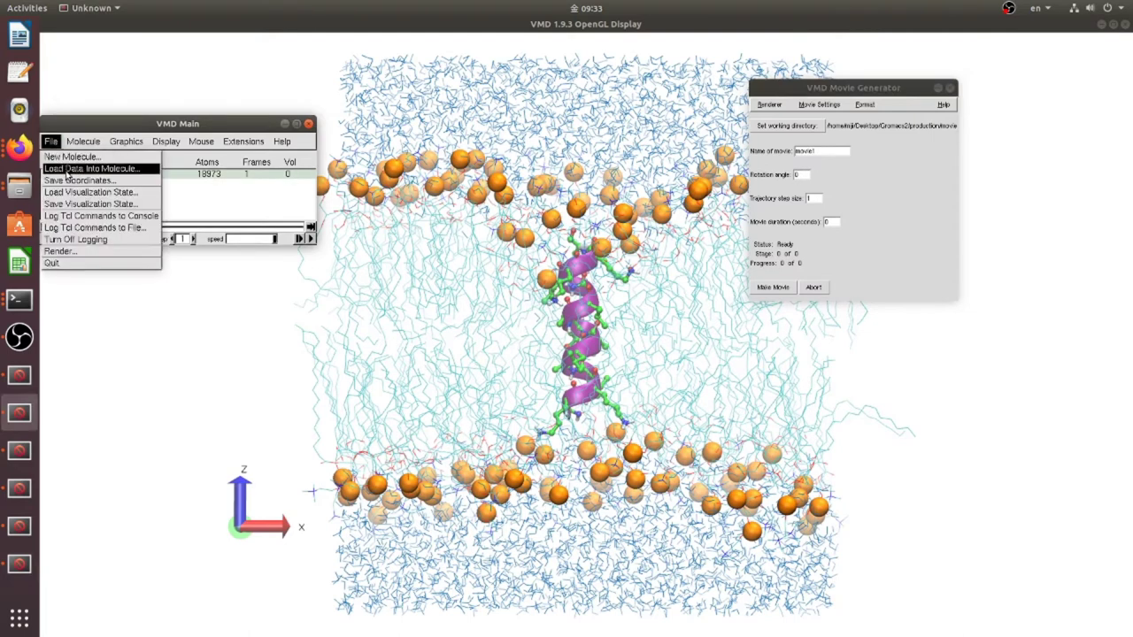
click(67, 169)
click(309, 226)
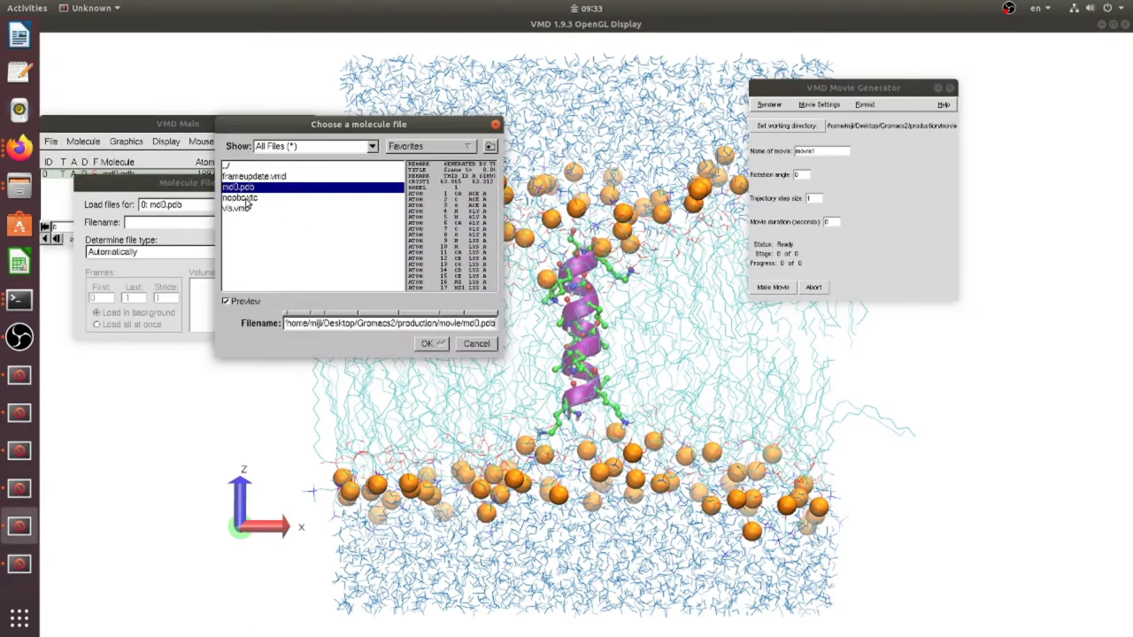
click(238, 197)
click(427, 343)
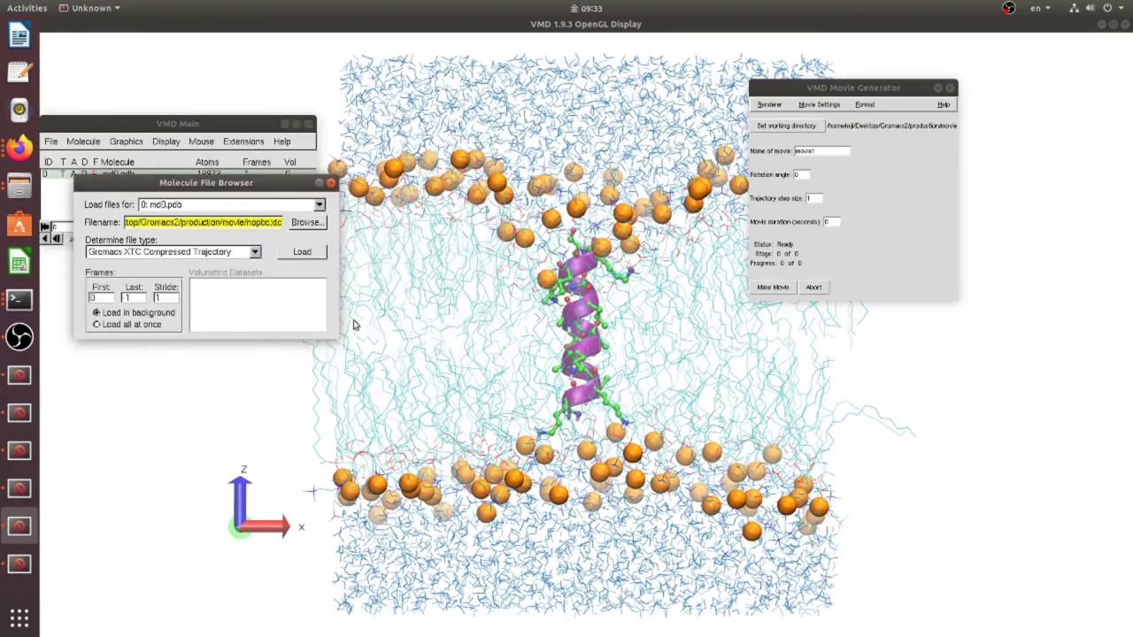
click(298, 256)
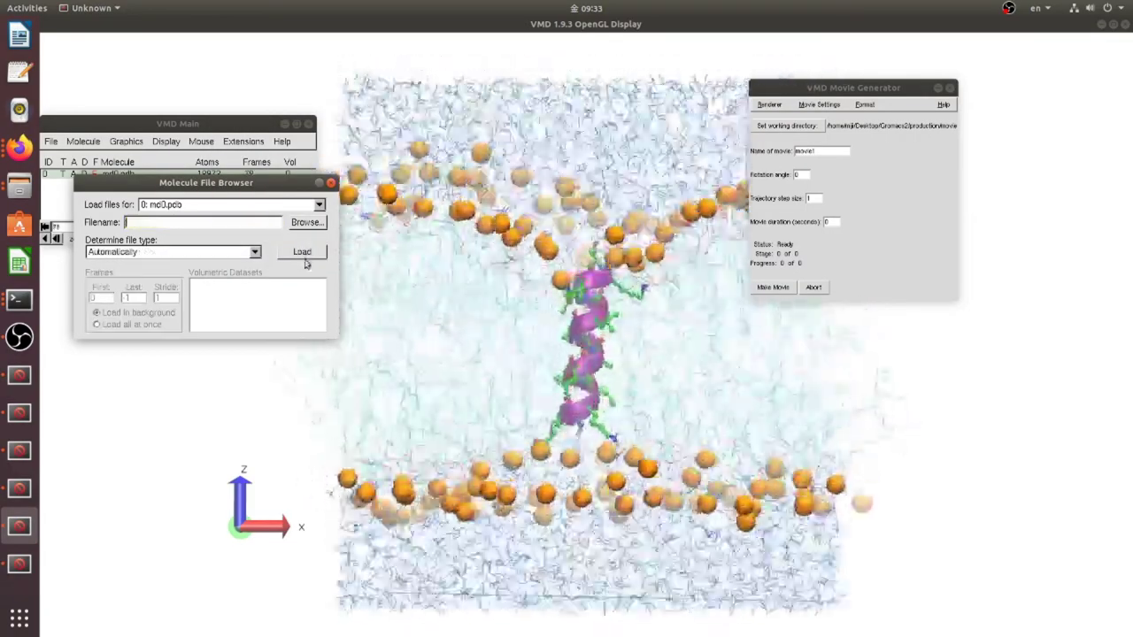
click(135, 129)
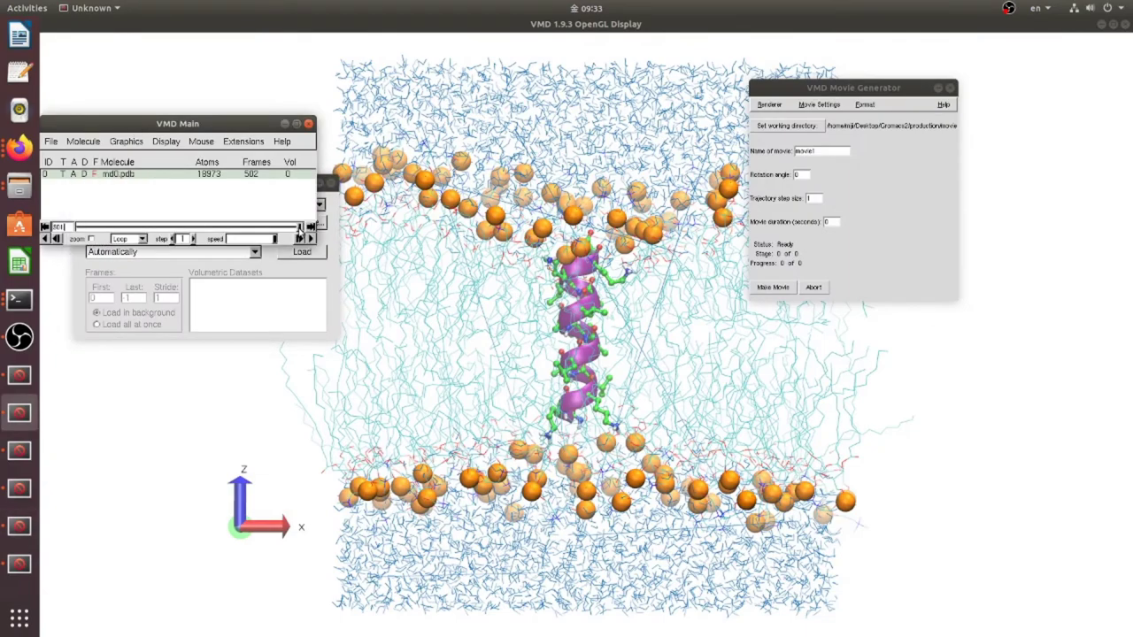
drag(301, 228, 48, 225)
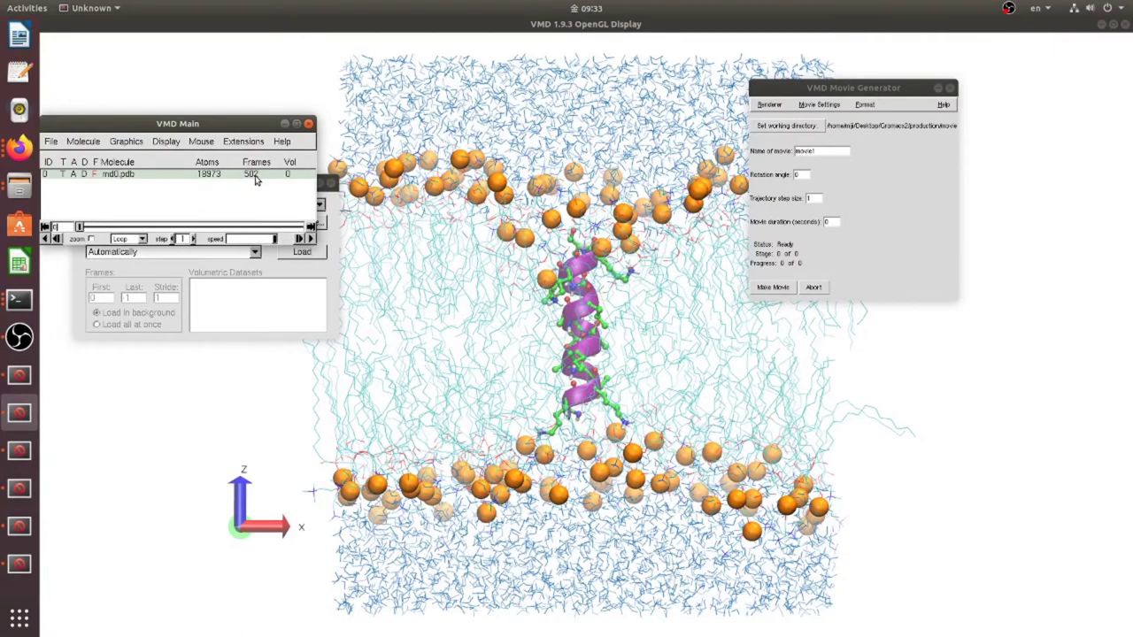
Step: Delete frame 0 from md0.pdb with Delete Frames, leaving 501 frames
click(133, 144)
mouse_move(93, 146)
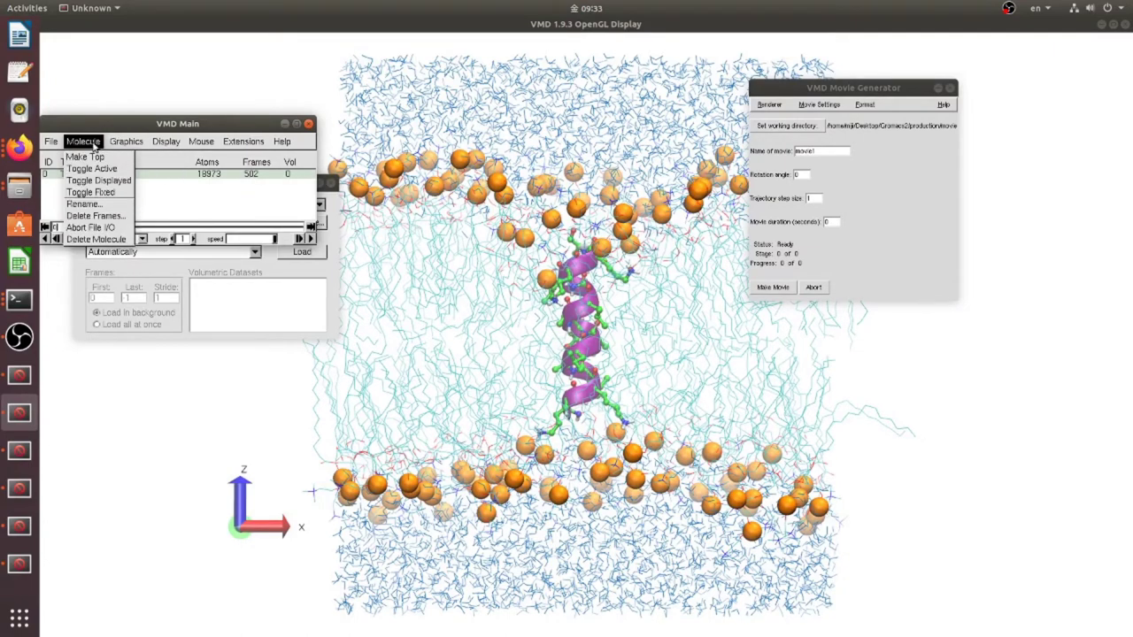
click(91, 216)
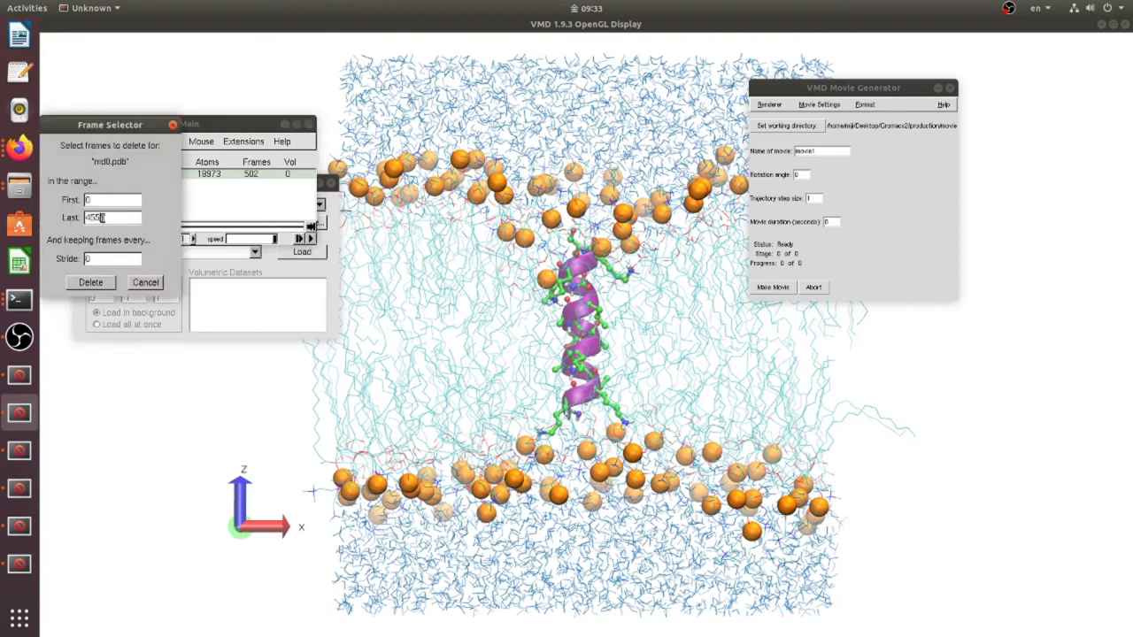
key(BackSpace)
click(90, 282)
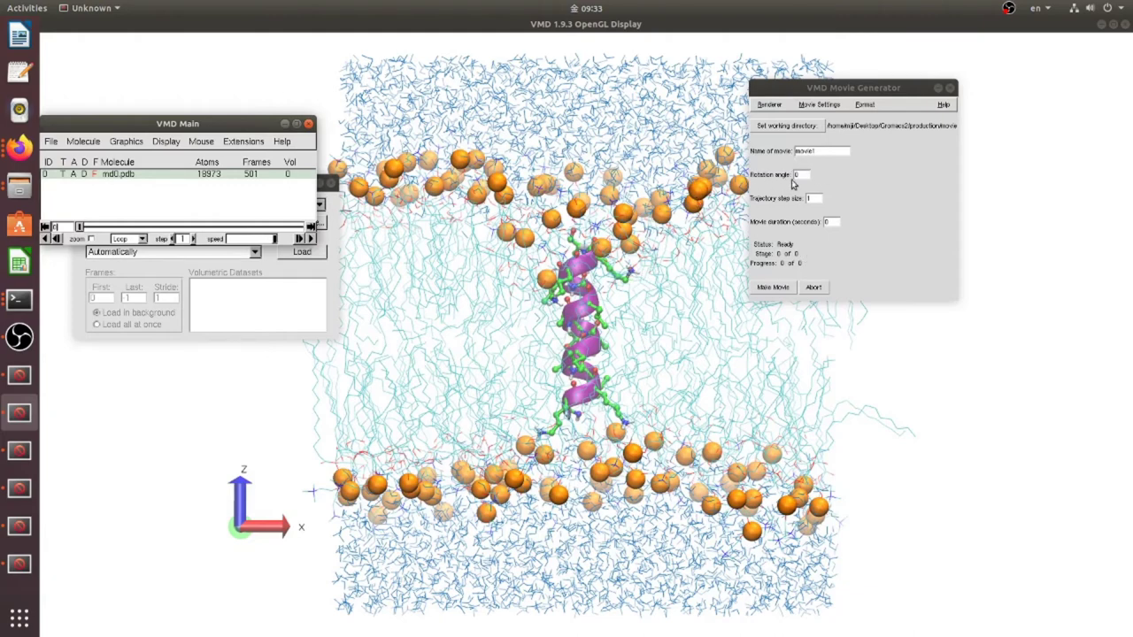
Step: Set Movie Generator to Trajectory with step size 2 and a 10-second duration
click(816, 104)
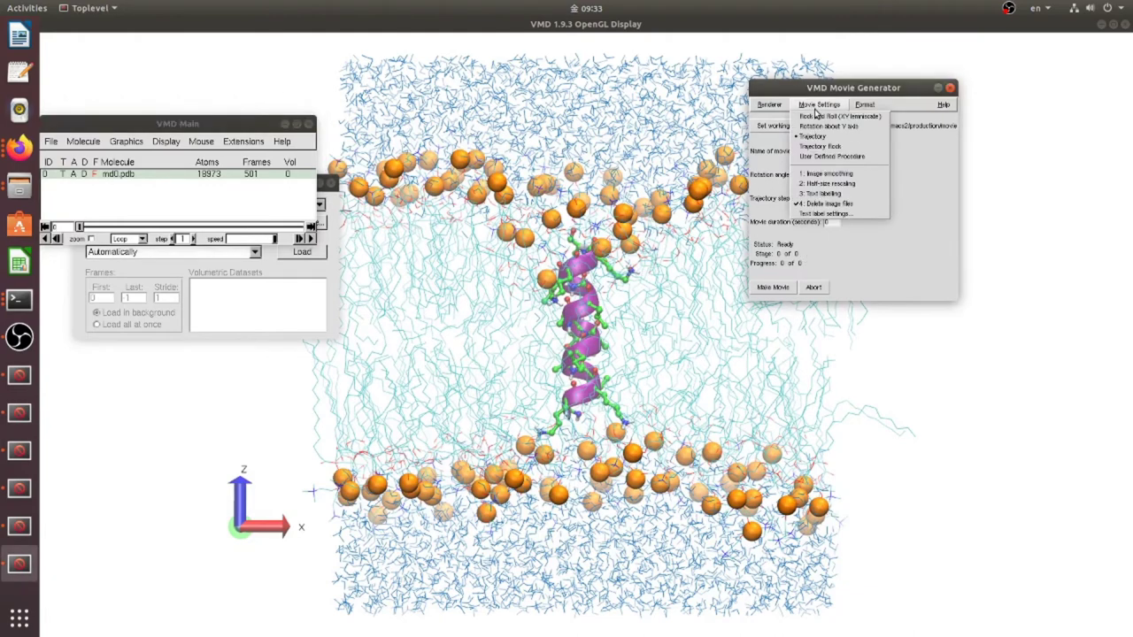
click(820, 137)
click(769, 105)
mouse_move(819, 104)
click(925, 148)
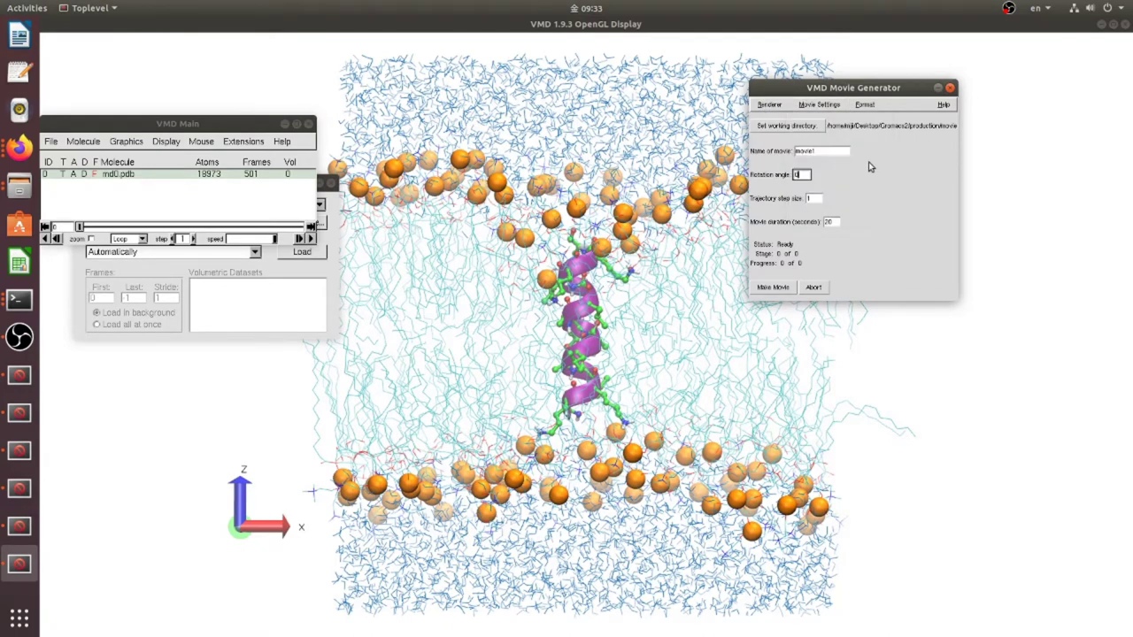
click(813, 197)
click(832, 223)
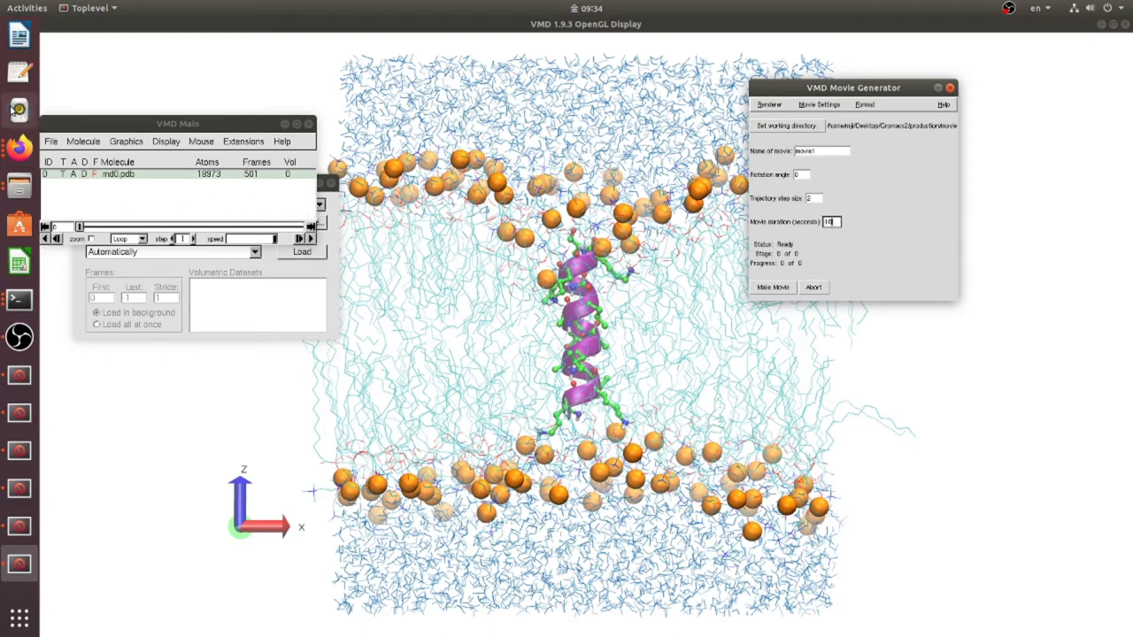
Step: Close a stray text document, bring the movie folder forward and select frameupdate.vmd
click(19, 71)
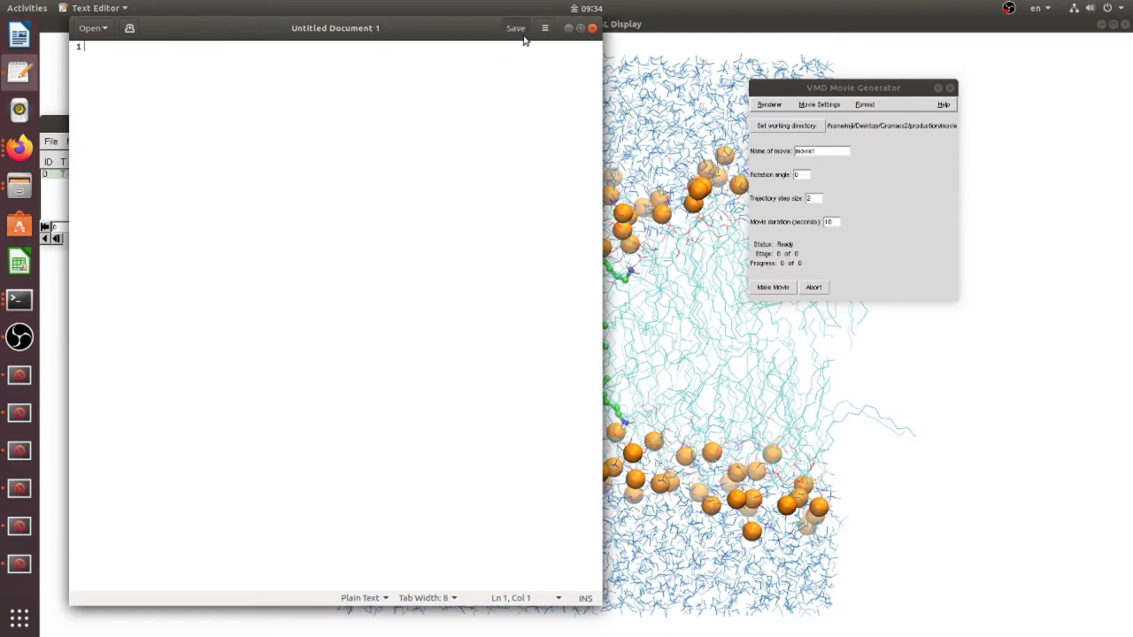
click(592, 27)
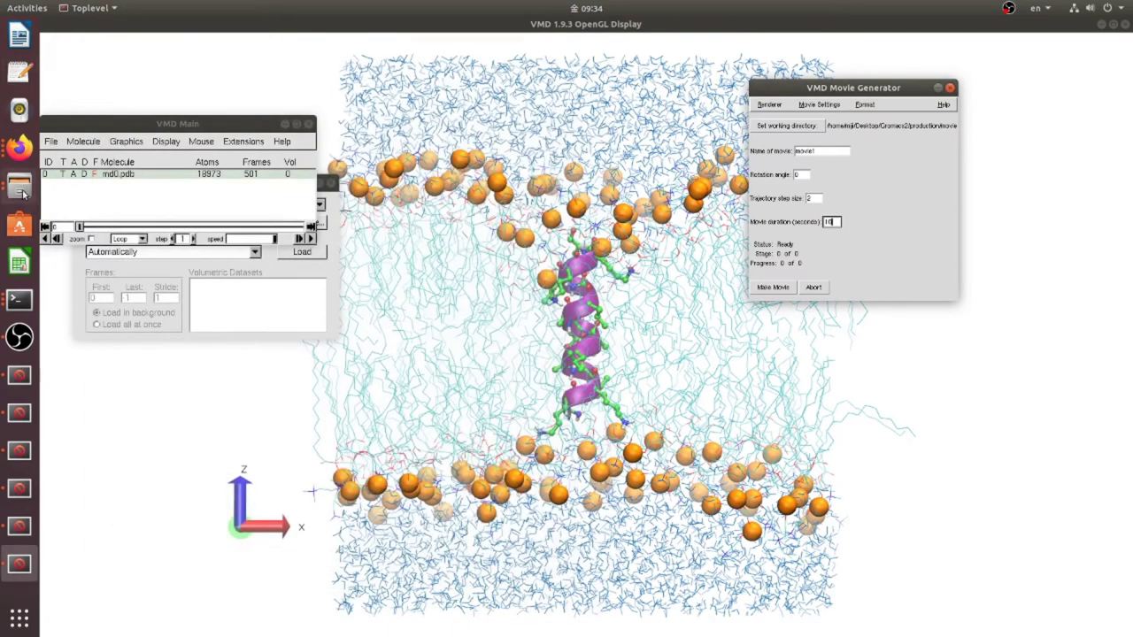
click(21, 189)
click(133, 142)
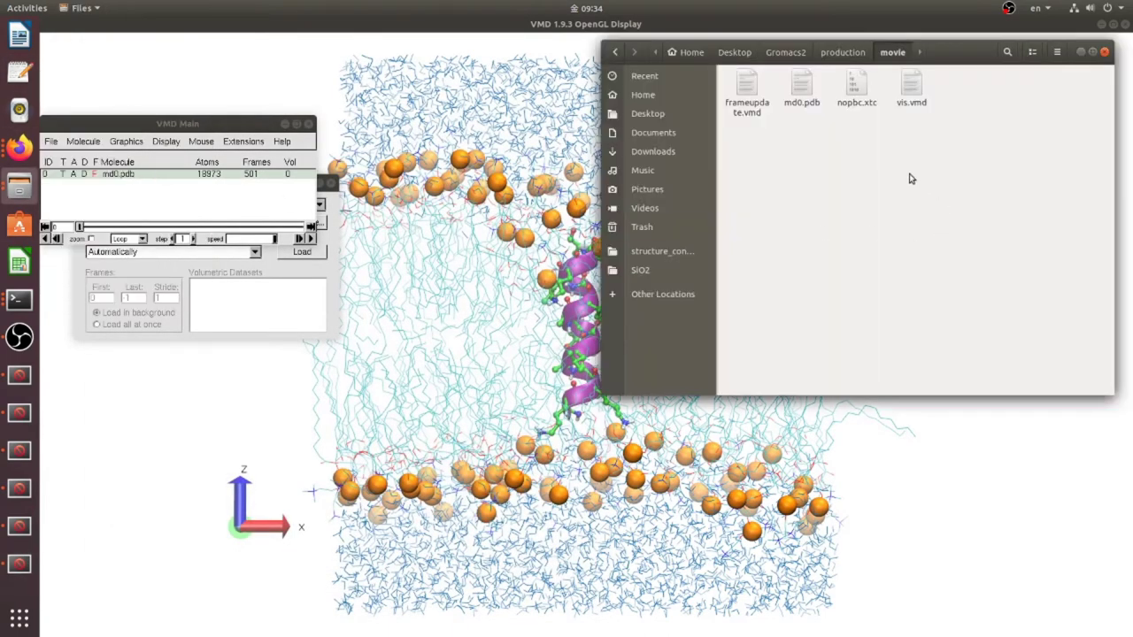
click(748, 88)
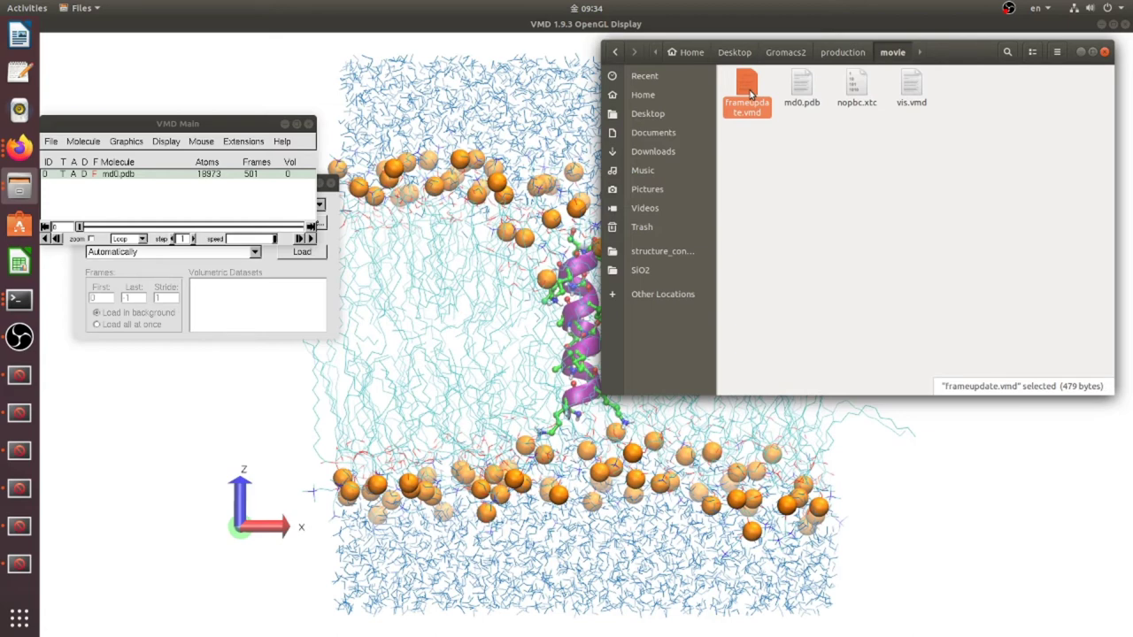
Step: Open frameupdate.vmd in Text Editor and inspect the draw color line
double_click(750, 93)
click(229, 248)
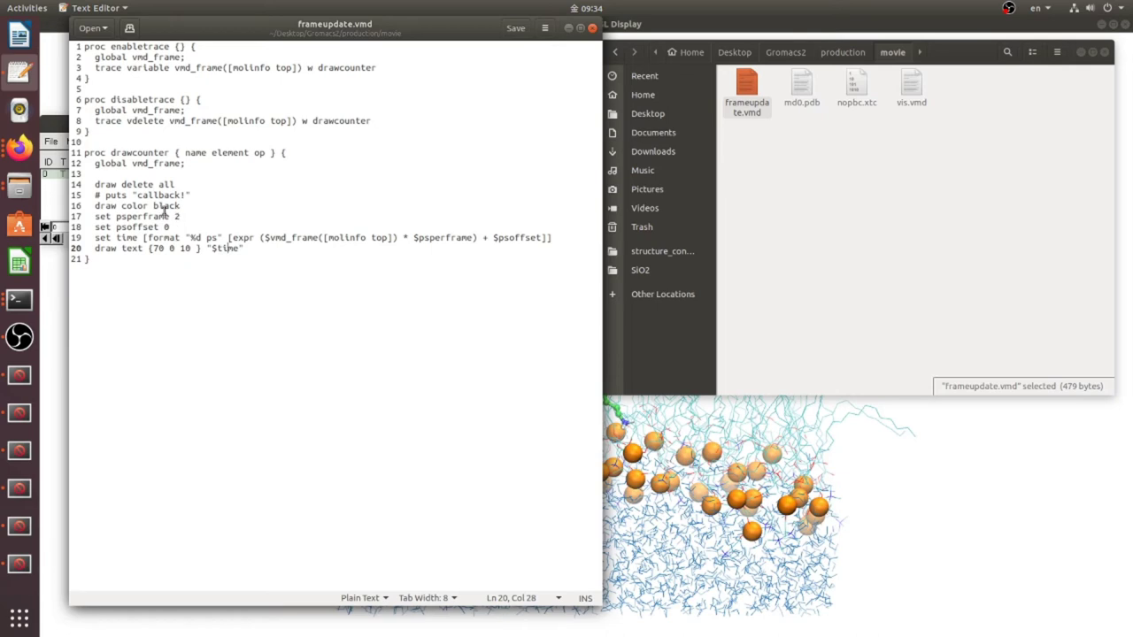
drag(180, 205, 97, 206)
Step: Set psperframe to 2 and psoffset to 0, check the {70 0 10} label position, save and close
click(177, 226)
text(2)
drag(172, 226, 160, 228)
text(0)
drag(144, 249, 194, 249)
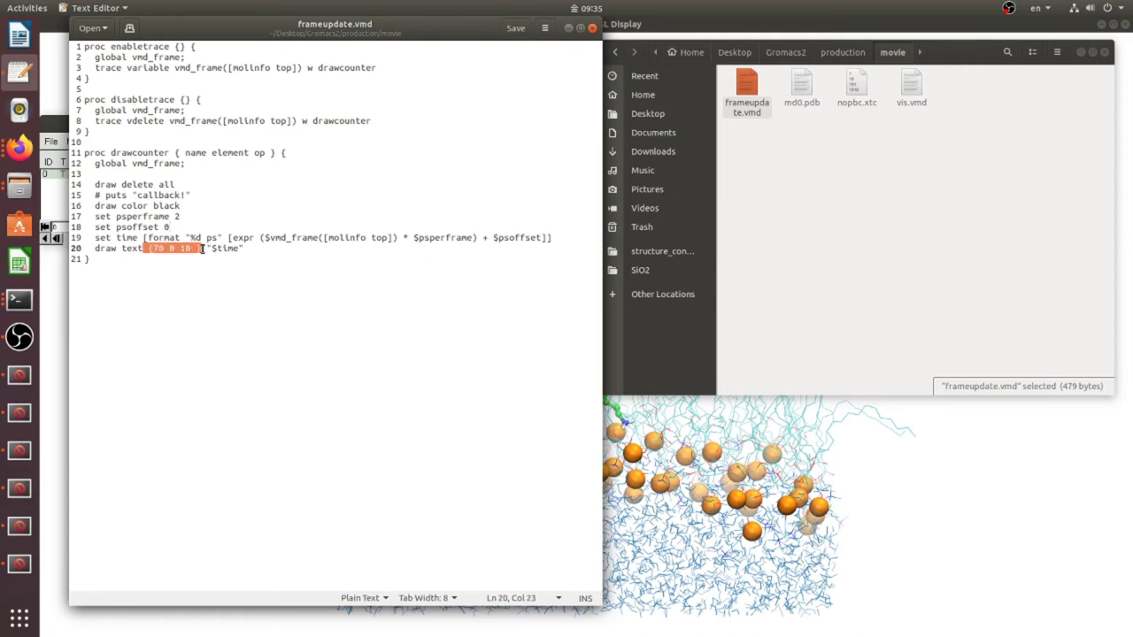
key(ctrl+s)
key(ctrl+q)
Step: In the Tk Console, list the movie folder's files and source frameupdate.vmd
click(242, 141)
mouse_move(248, 173)
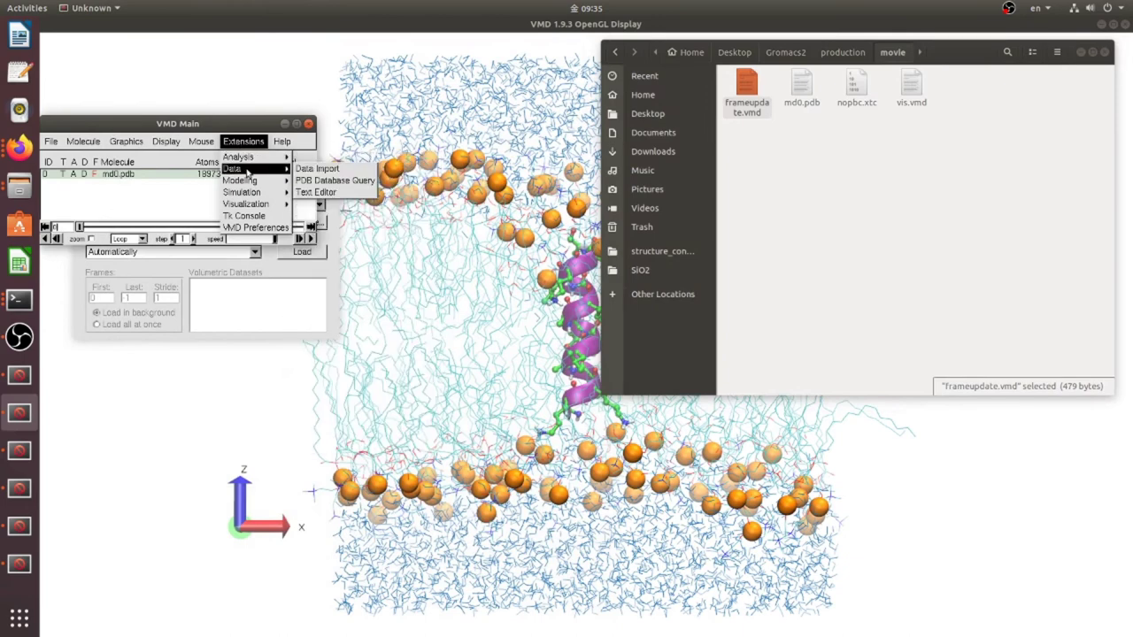
click(255, 219)
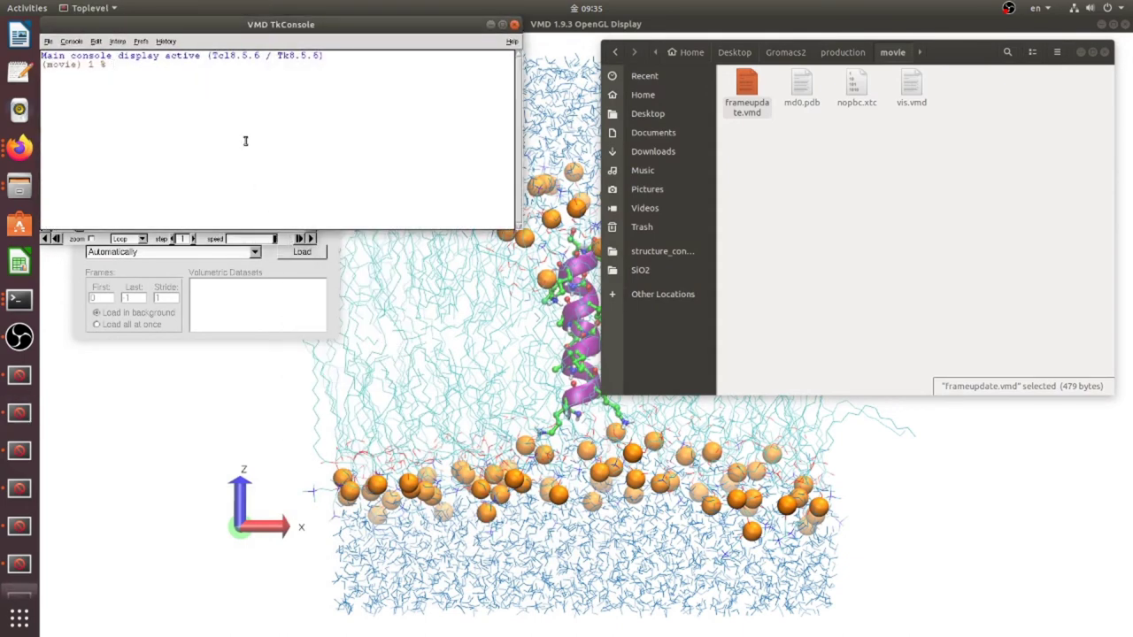
text(ls)
key(Return)
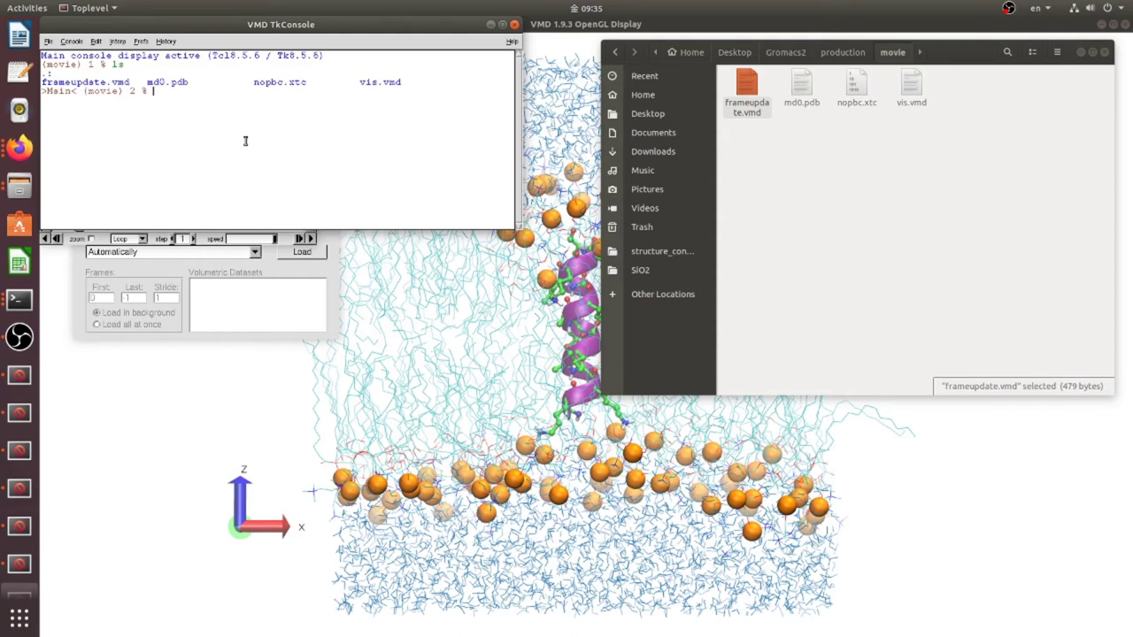
text(source fr)
key(Tab)
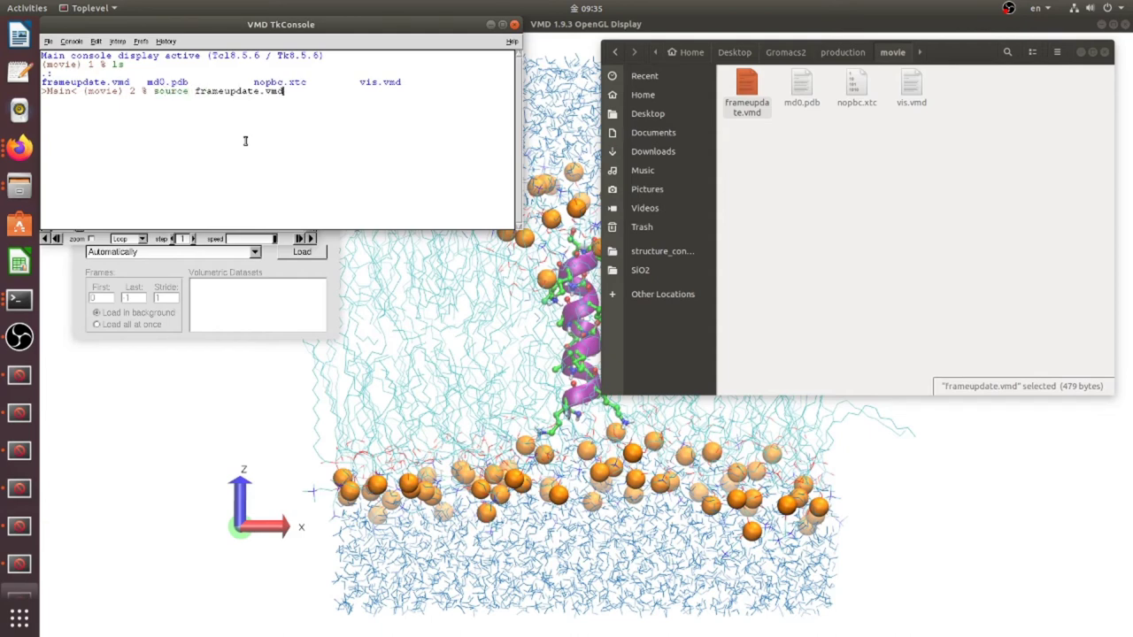
key(Return)
Step: Run enabletrace to switch on the time label, then close the script editor and raise VMD Main
double_click(746, 86)
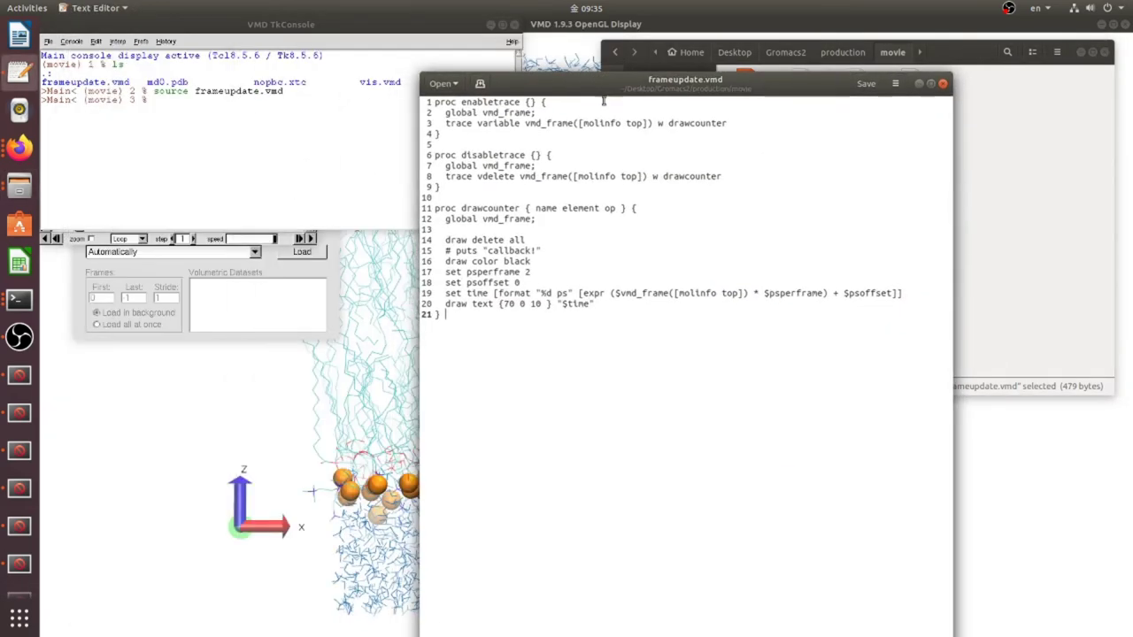
double_click(469, 102)
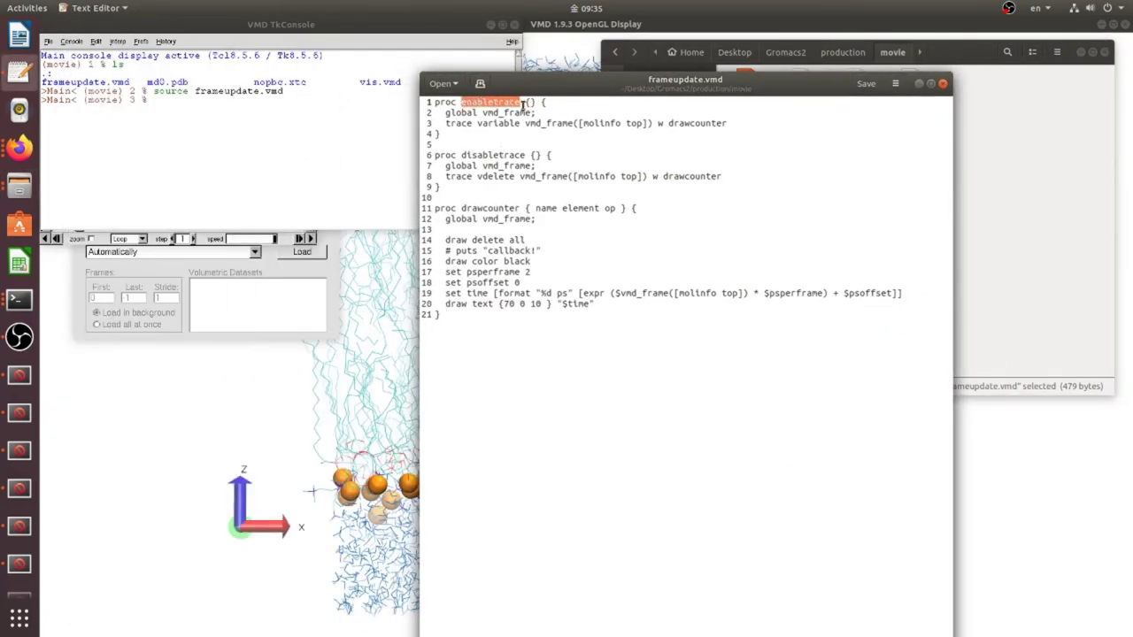
click(218, 114)
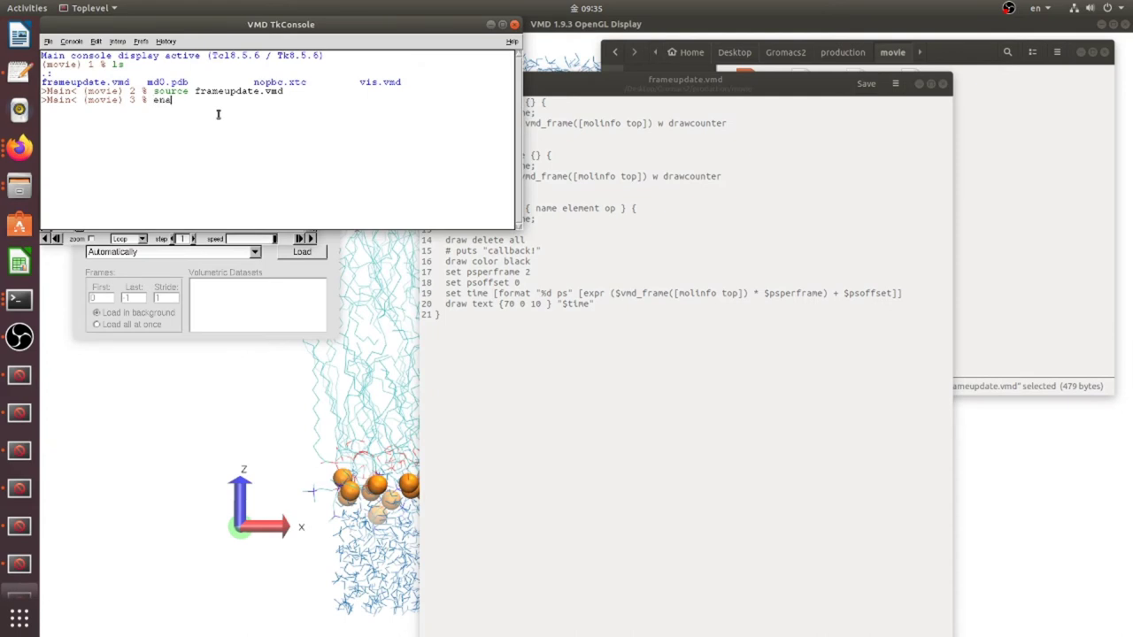
text(enabletrace)
key(Return)
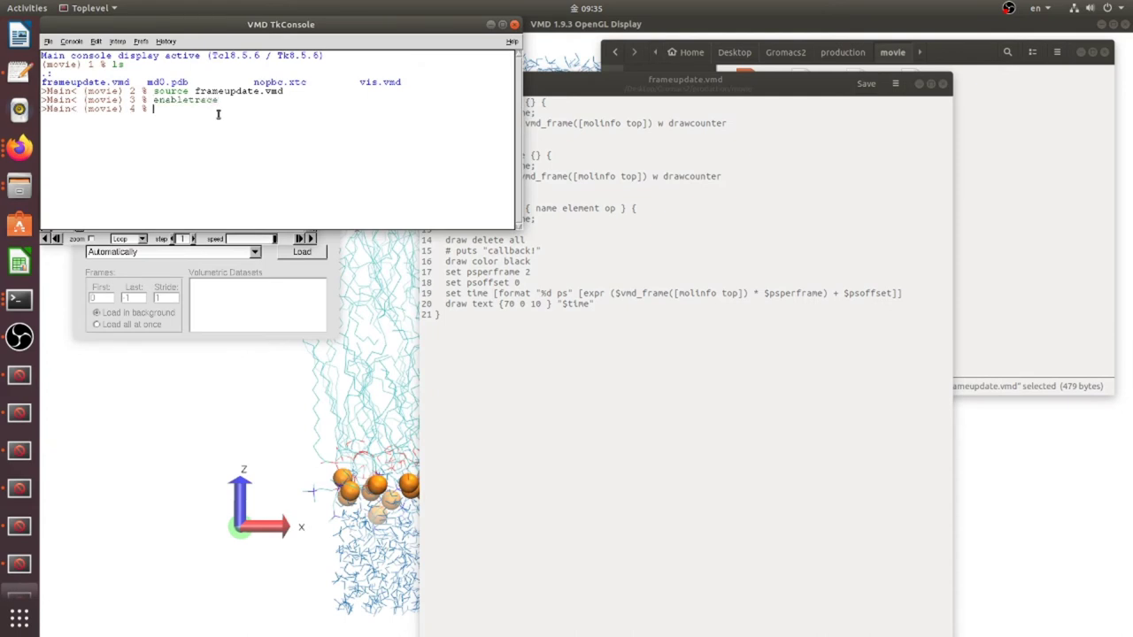
click(918, 84)
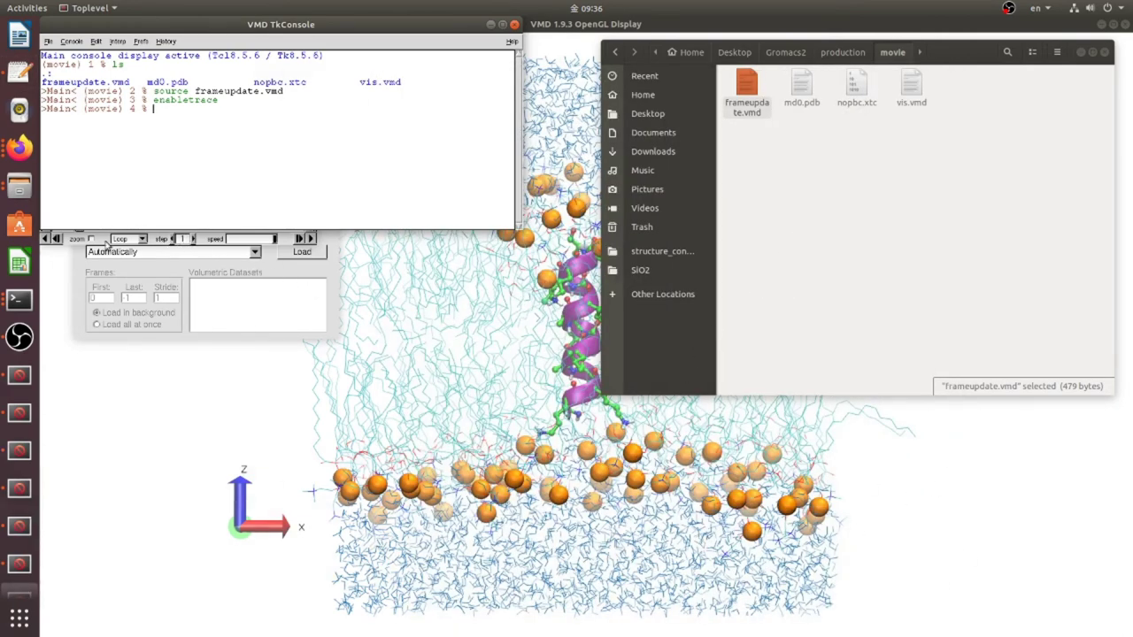
click(98, 243)
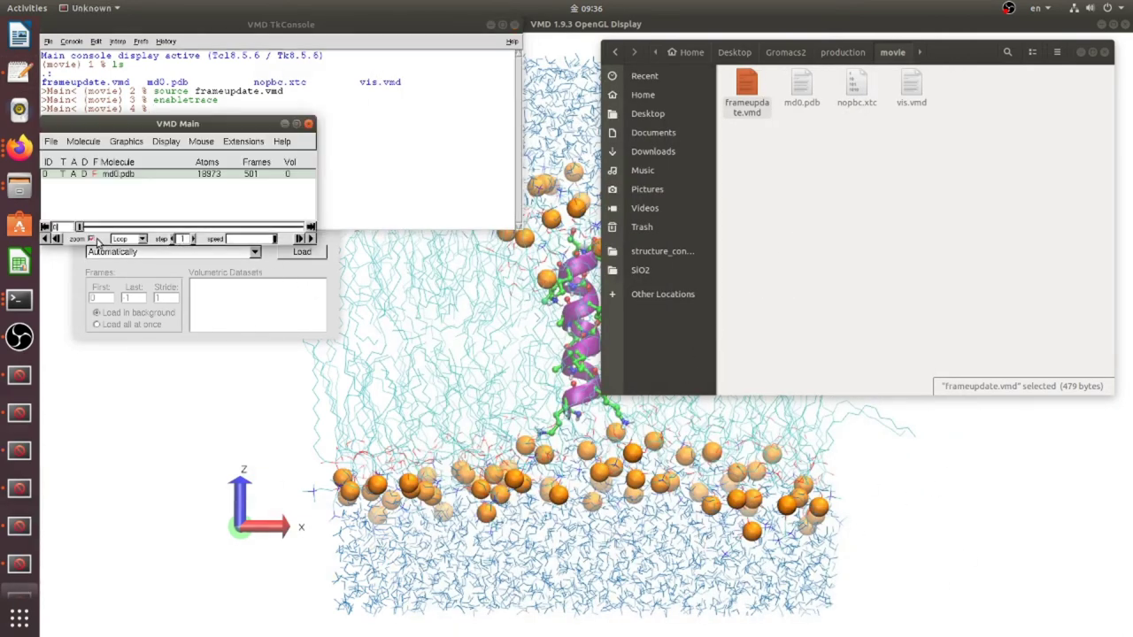
Step: Step one frame to show the 0 ps label, rewind, and review the Movie Generator's format, settings and renderer menus
click(299, 238)
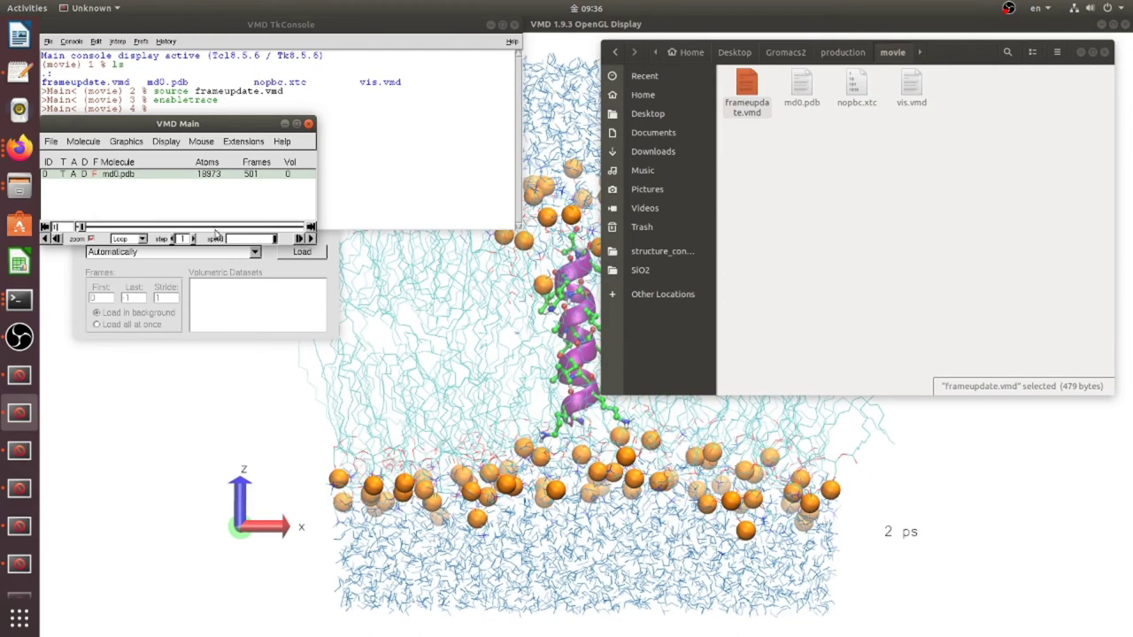
click(55, 239)
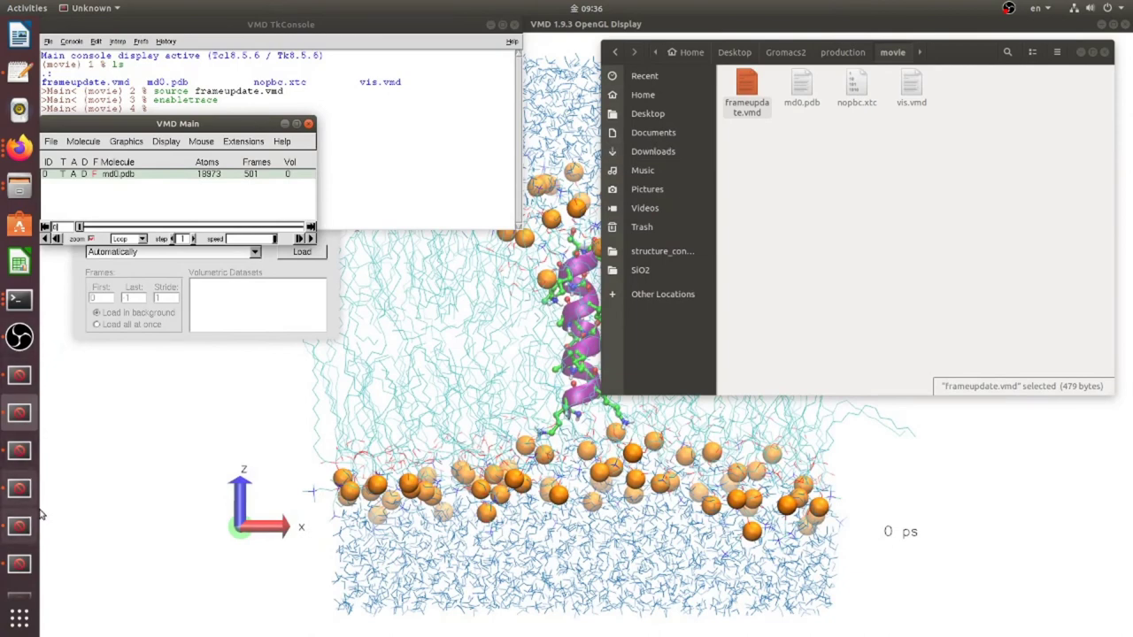
click(25, 563)
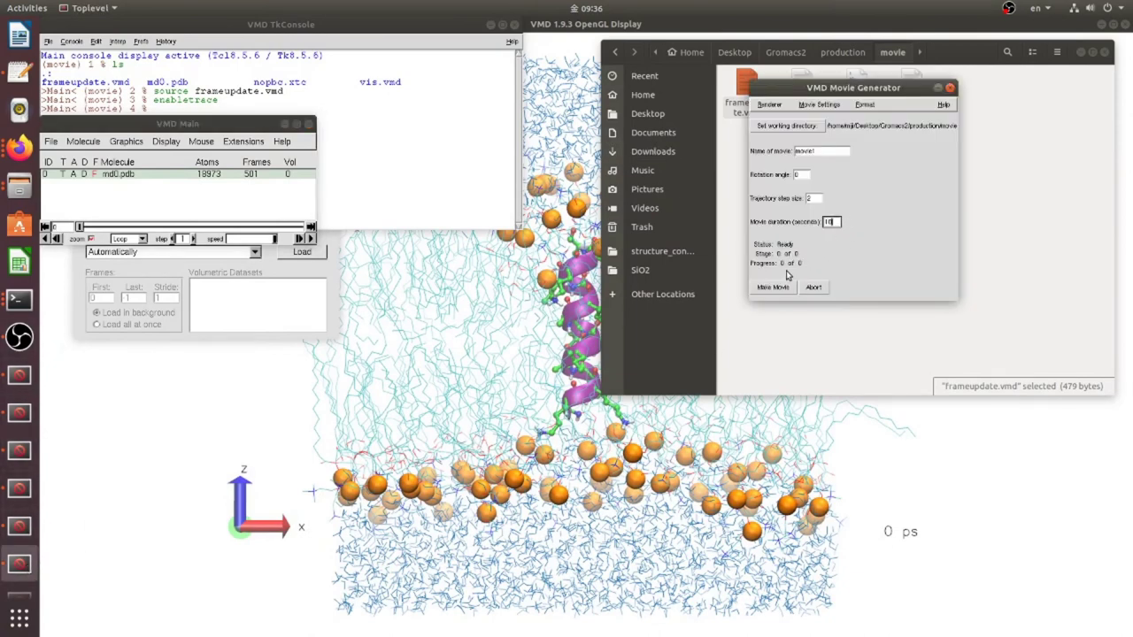
click(864, 104)
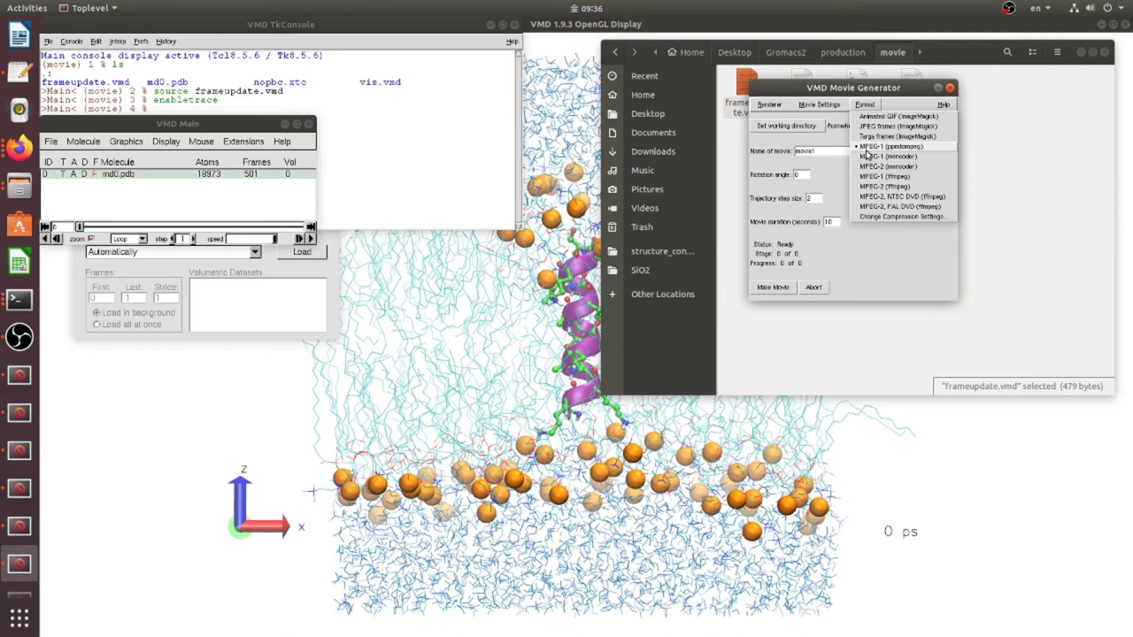
click(867, 151)
click(819, 106)
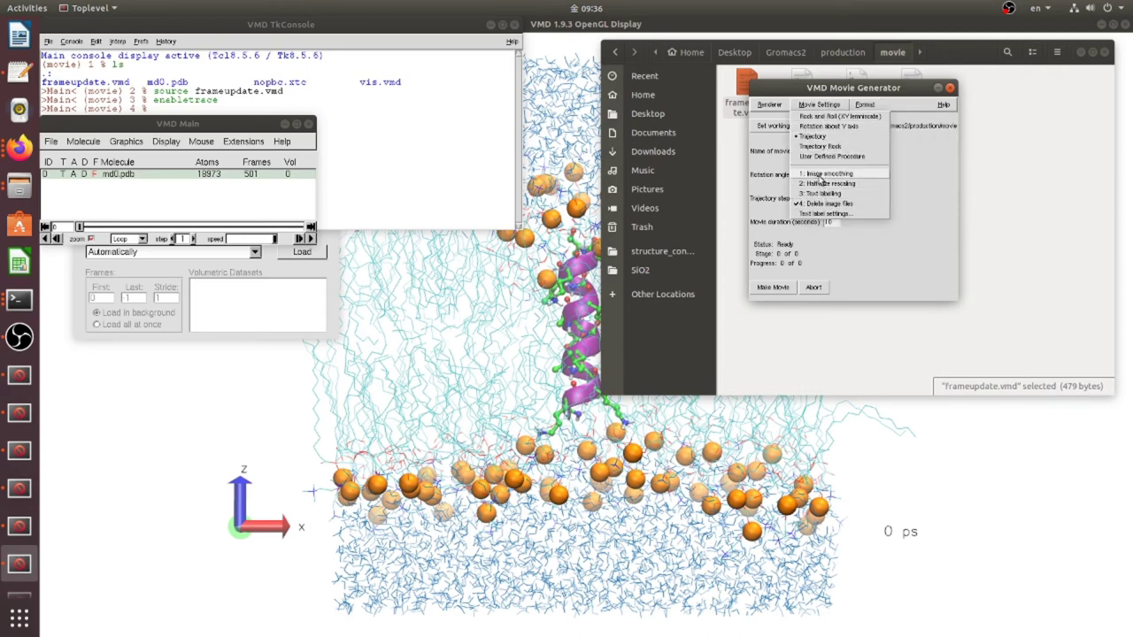
click(823, 182)
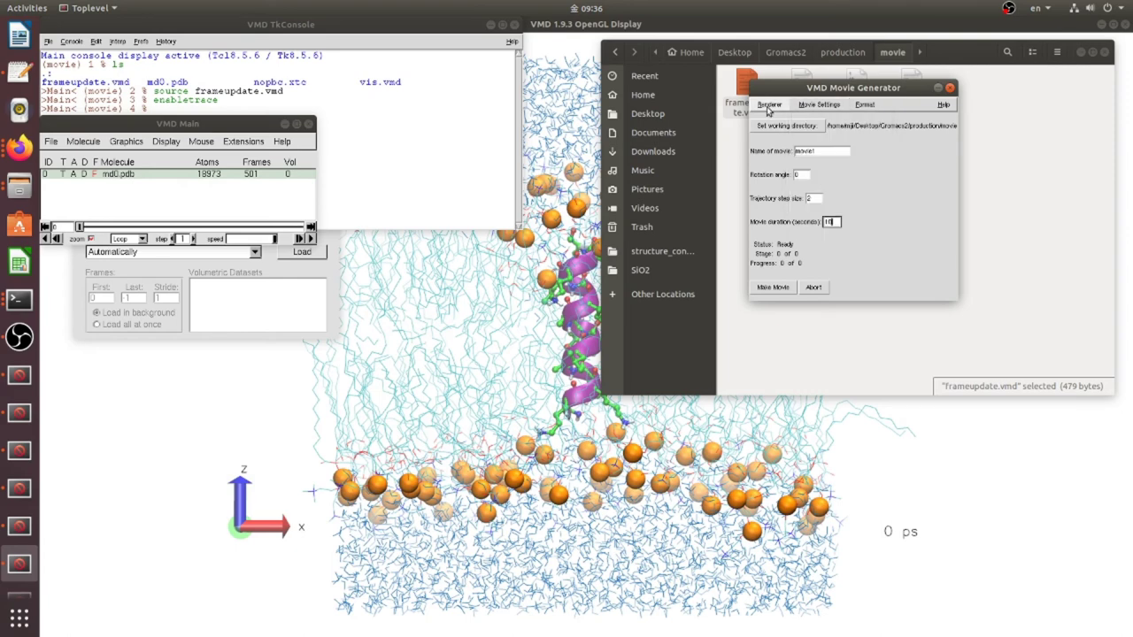
click(769, 104)
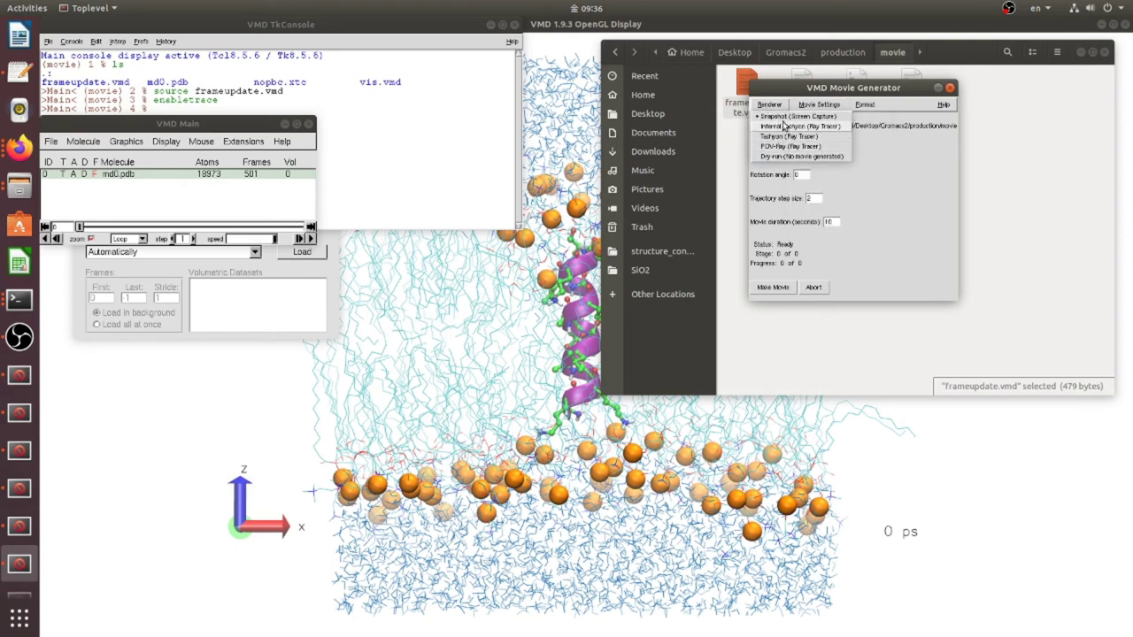
click(903, 103)
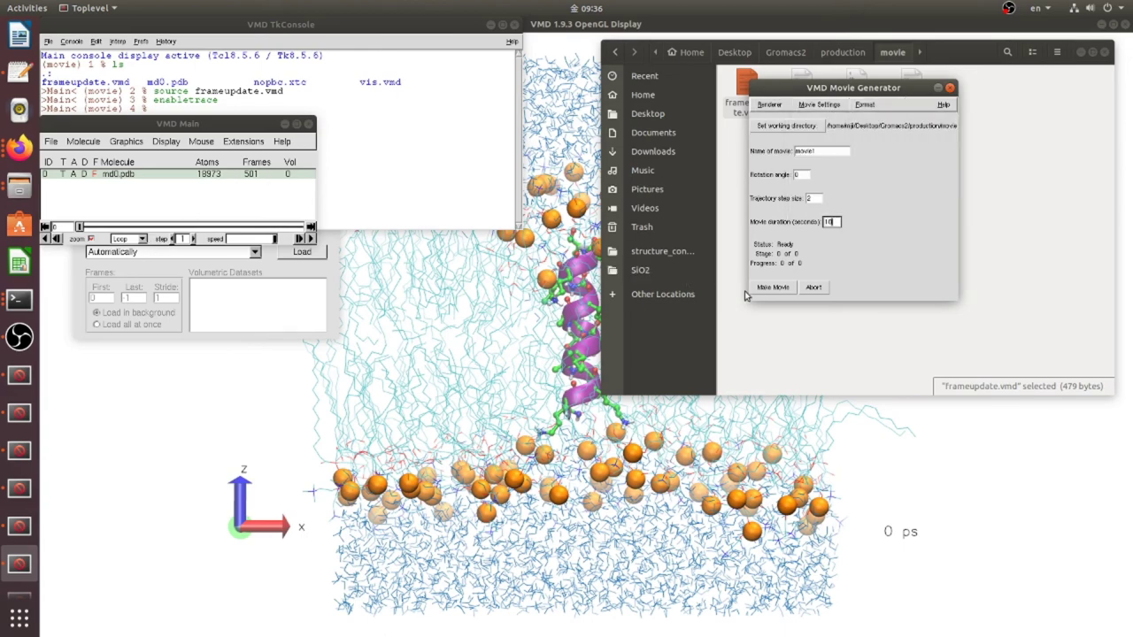
Step: Render all 250 frames into movie1.mpg and select the 15.1 MB file in the movie folder
click(773, 287)
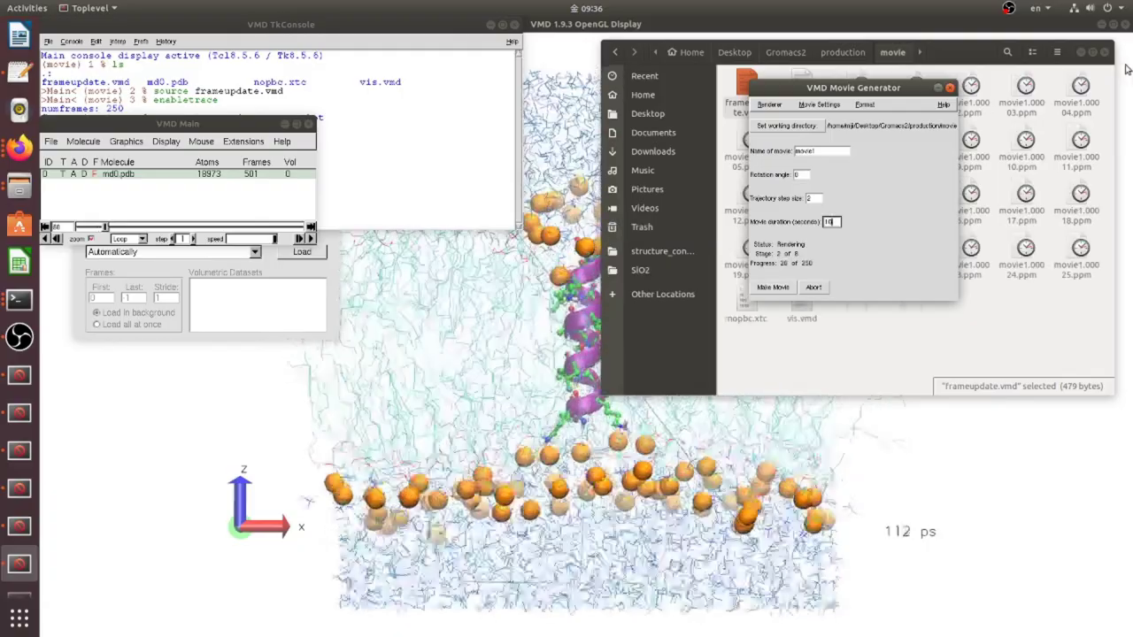
drag(868, 88, 985, 392)
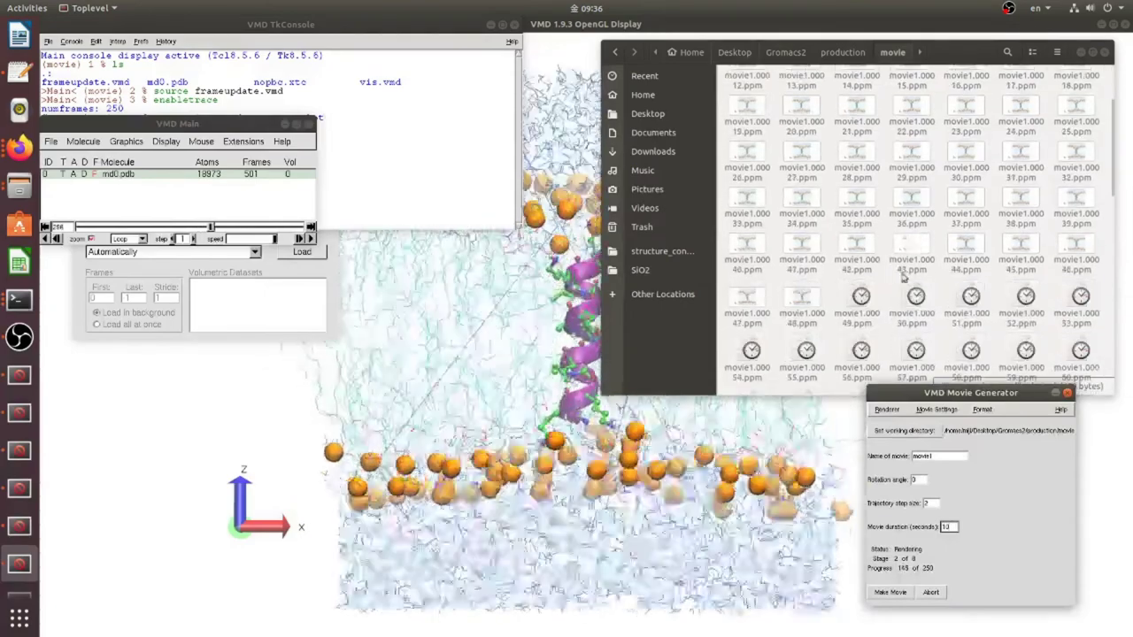
click(790, 262)
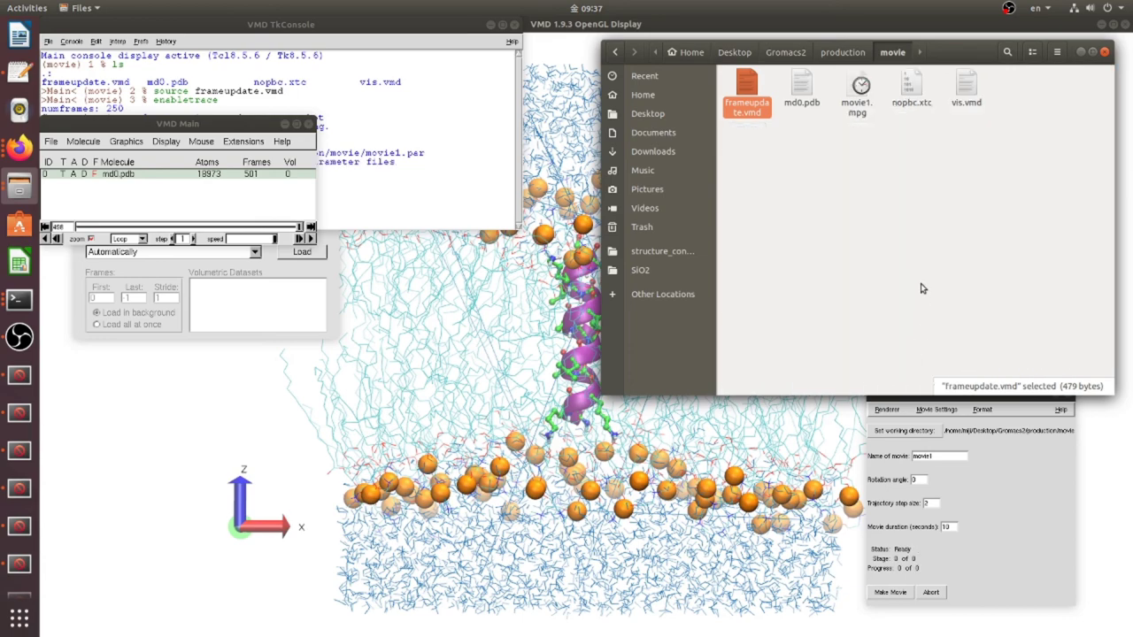
click(858, 96)
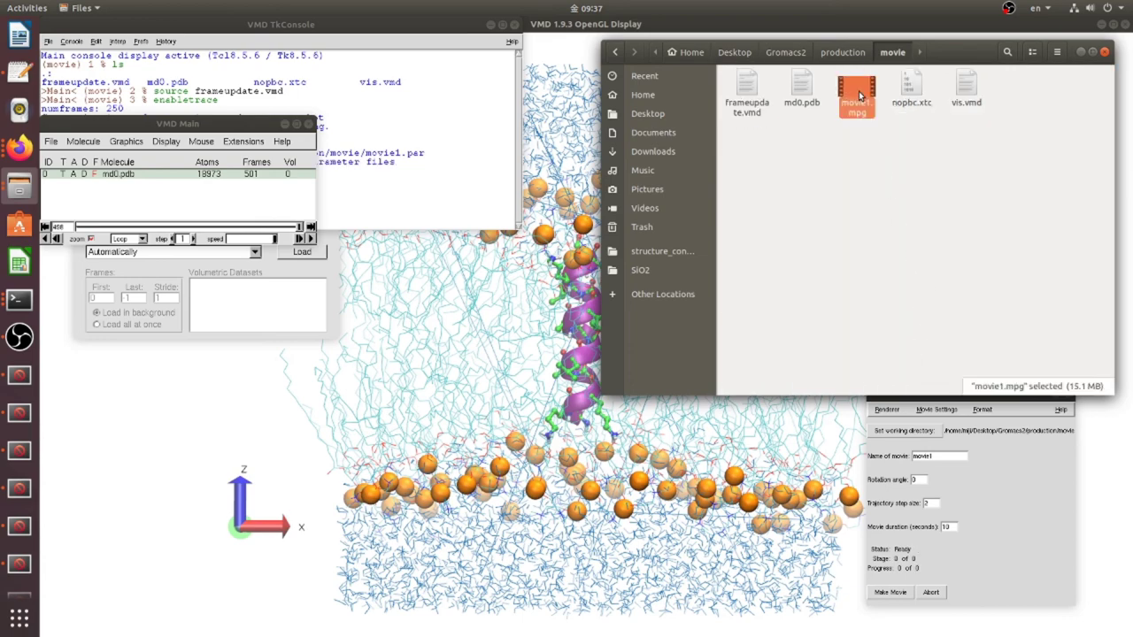
double_click(858, 96)
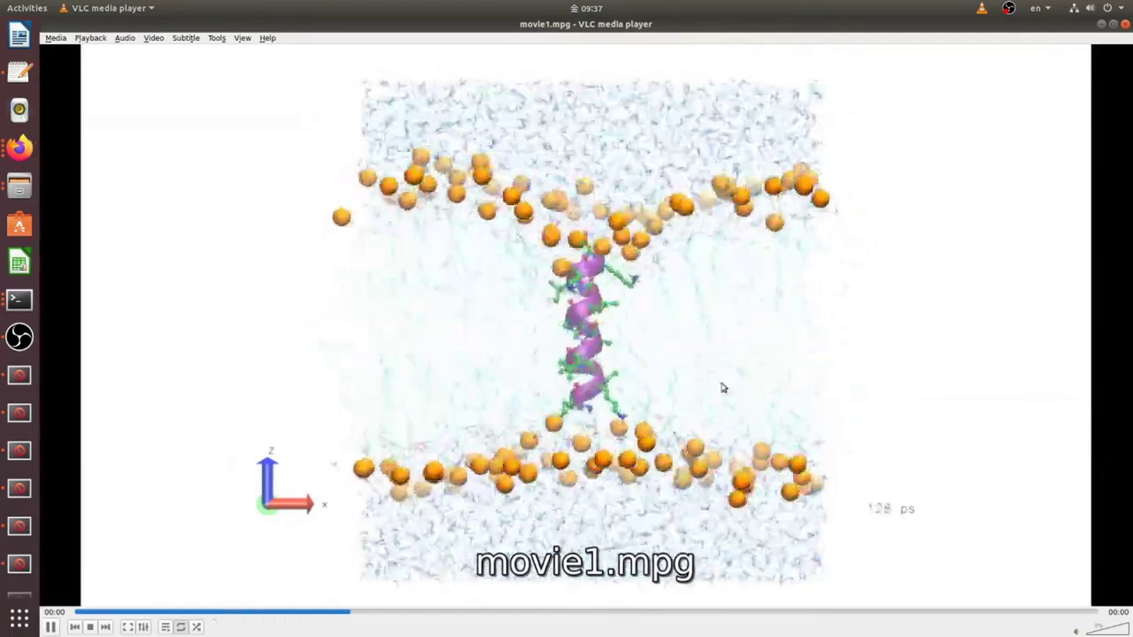